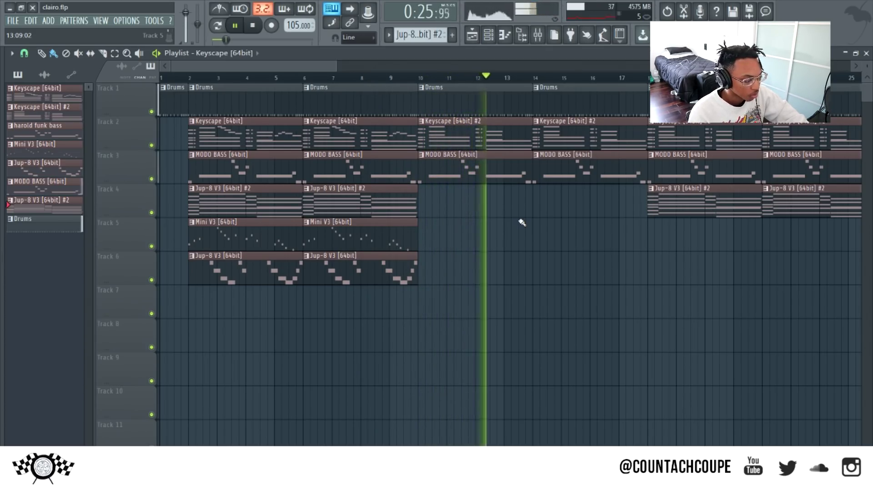
- Stop playback, solo Track 2 with the Keyscape clips, and place the playhead at bar 2
key("space")
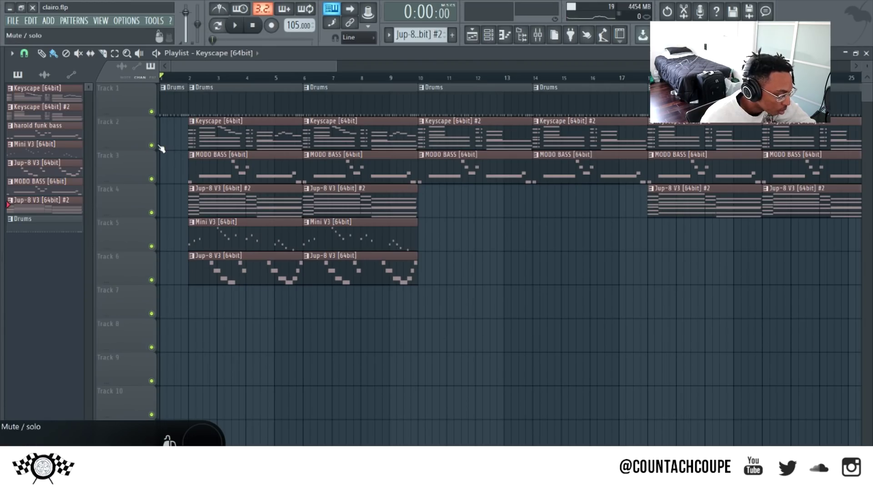
left_click(152, 145, "ctrl")
left_click(191, 81)
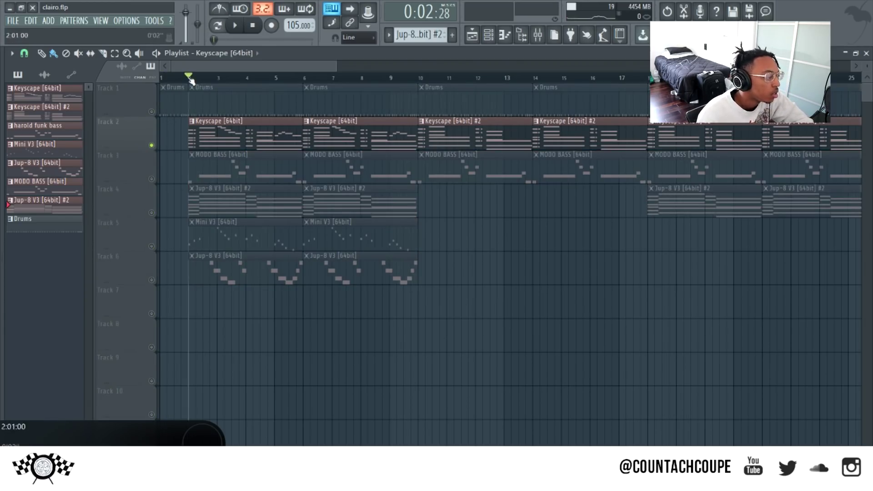
- Select the Keyscape [64bit] pattern in the channel rack and open the Keyscape instrument to view its Rhodes preset
key("F5")
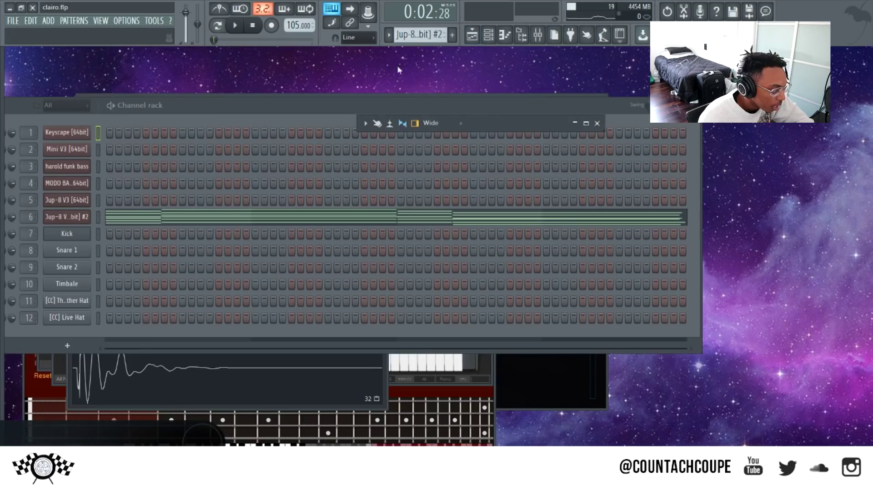
left_click(418, 35)
left_click(434, 41)
left_click_drag(317, 117, 376, 109)
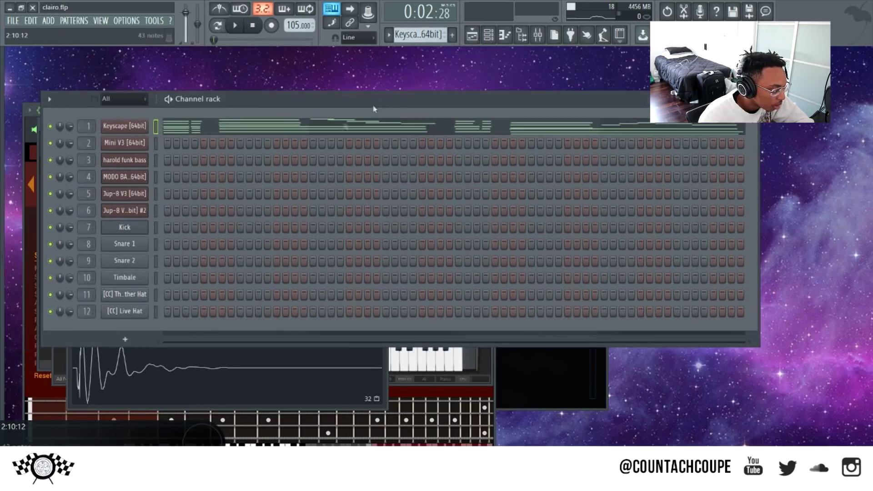
left_click(123, 130)
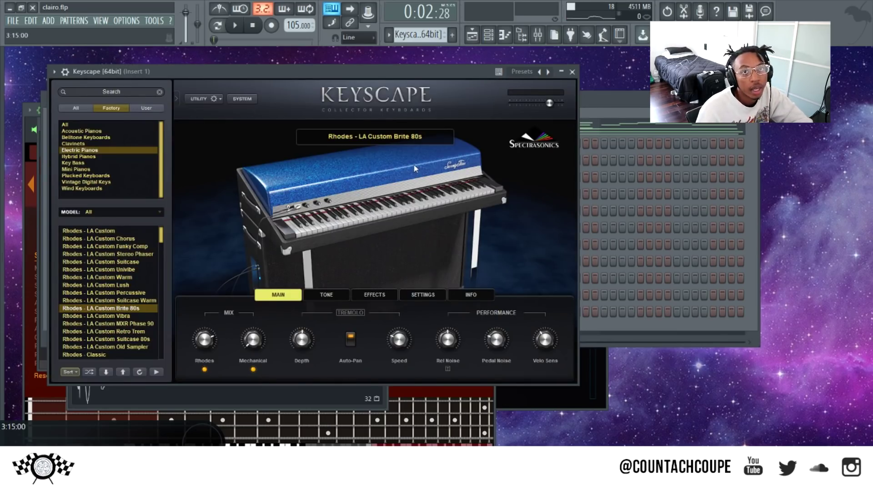
- Open the Keyscape channel's notes in the piano roll and play the chord progression through
left_click(641, 104)
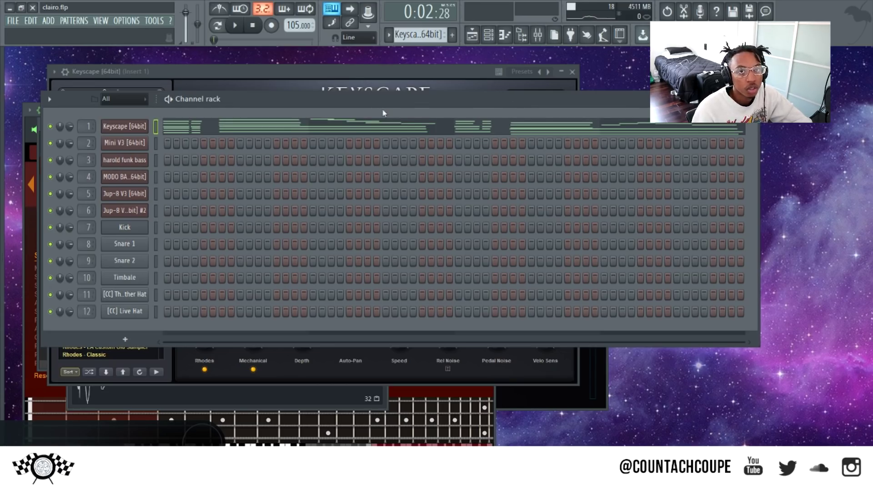
left_click_drag(330, 101, 344, 95)
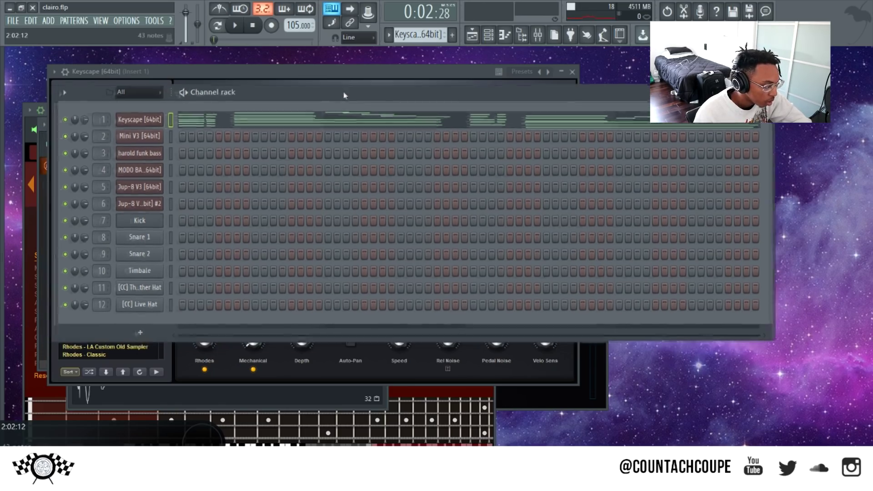
right_click(157, 120)
left_click(186, 117)
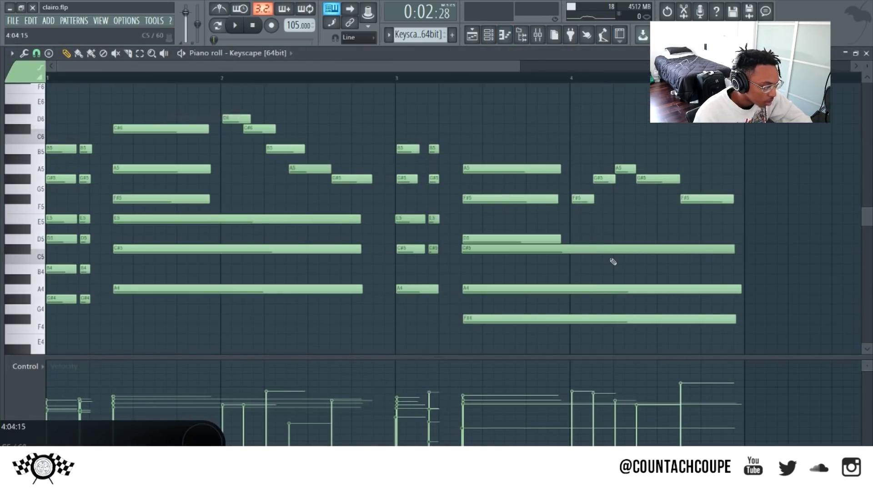
key("space")
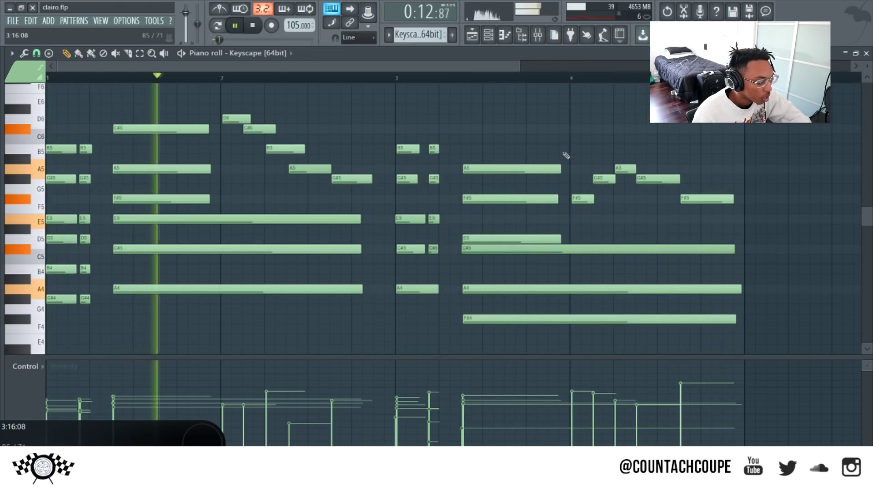
key("space")
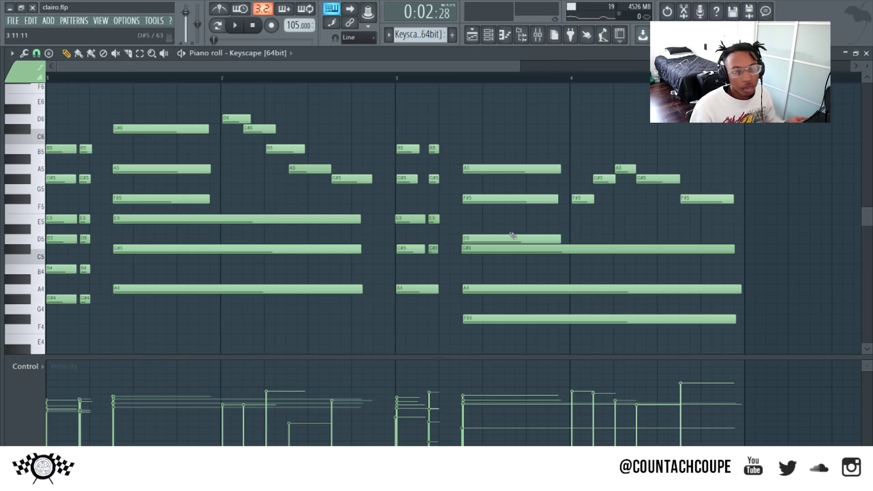
- Return to the playlist and audition the soloed Keyscape track from about bar 3 and from bar 10
left_click(866, 54)
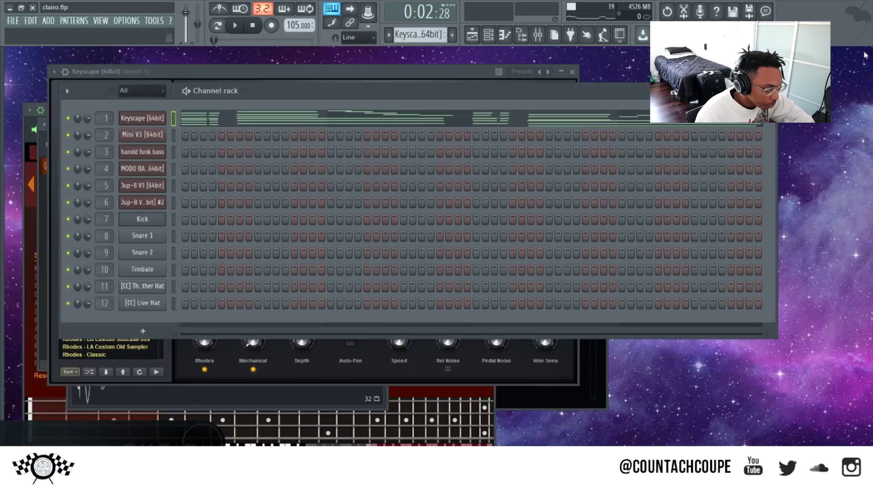
left_click(472, 34)
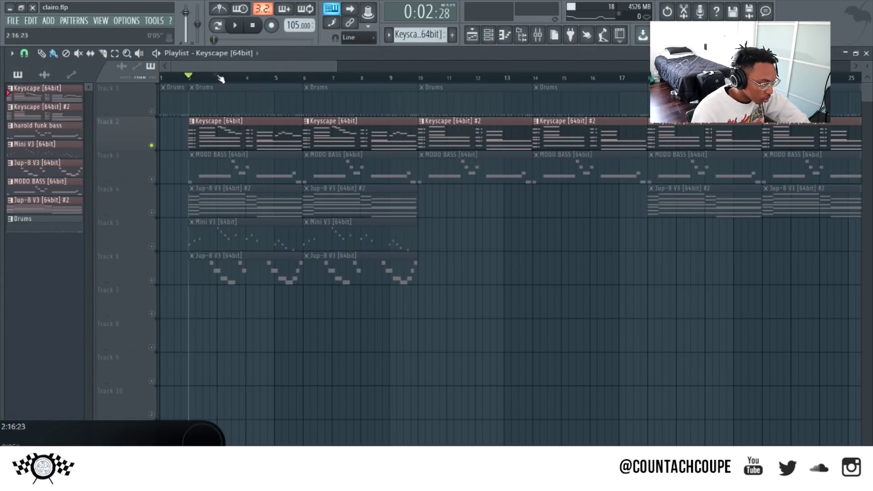
left_click(220, 78)
key("space")
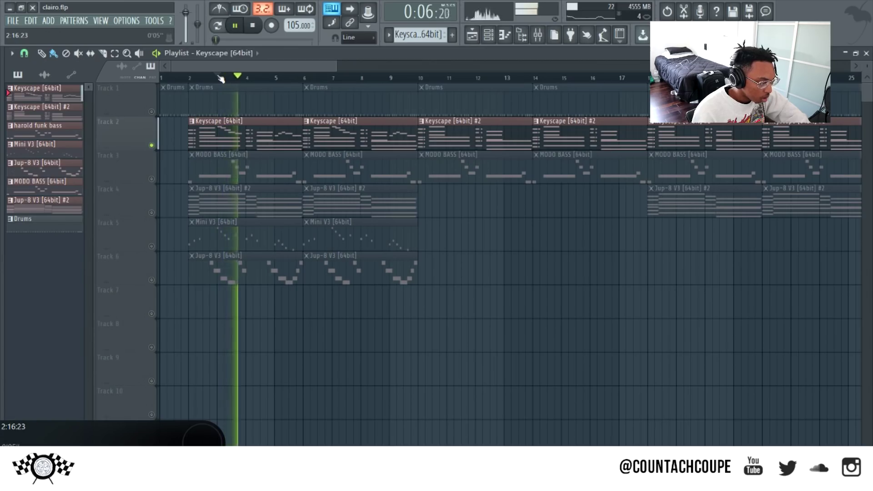
key("space")
left_click(421, 78)
key("space")
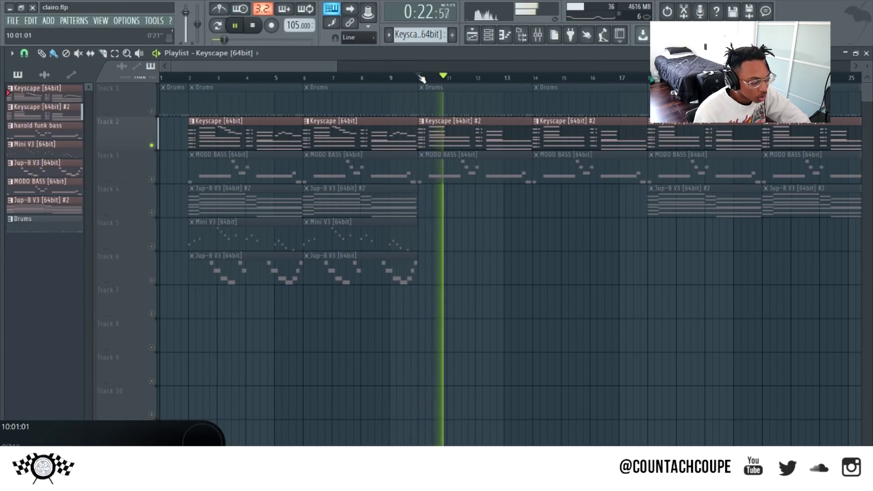
key("space")
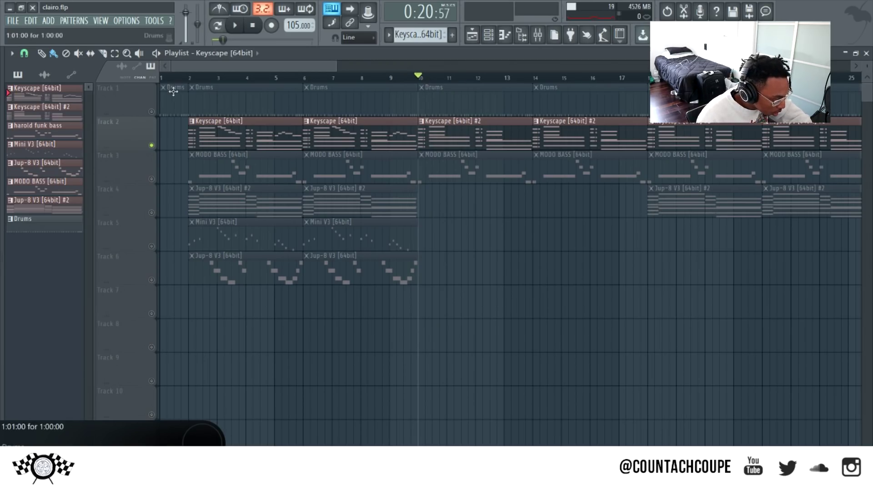
- Move the playhead back to bar 2 and solo Track 3 with the MODO BASS clips
left_click(188, 79)
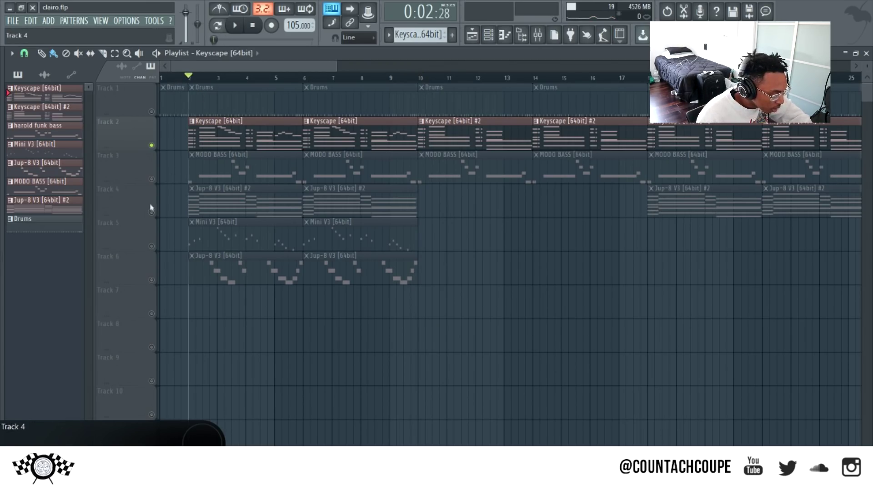
left_click(152, 179, "ctrl")
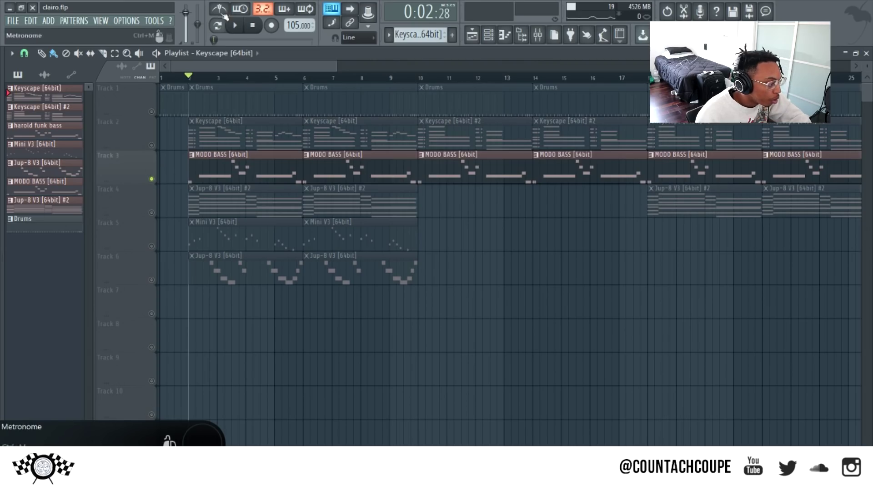
left_click(472, 34)
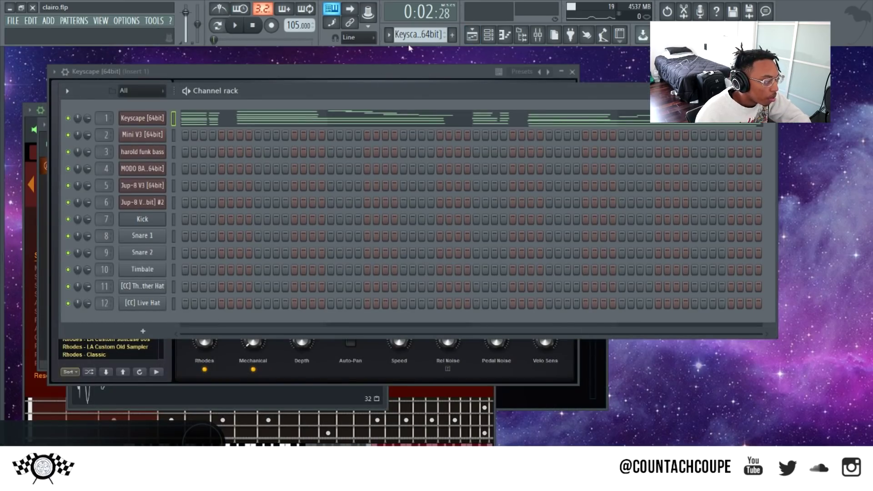
- Select the MODO BASS [64bit] pattern and open its instrument window fully in view, with the wrapper settings hidden
left_click(416, 35)
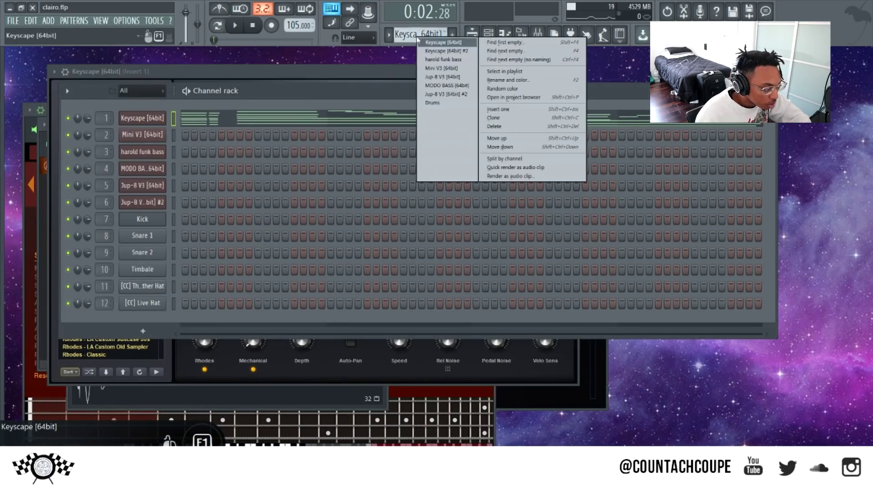
left_click(464, 85)
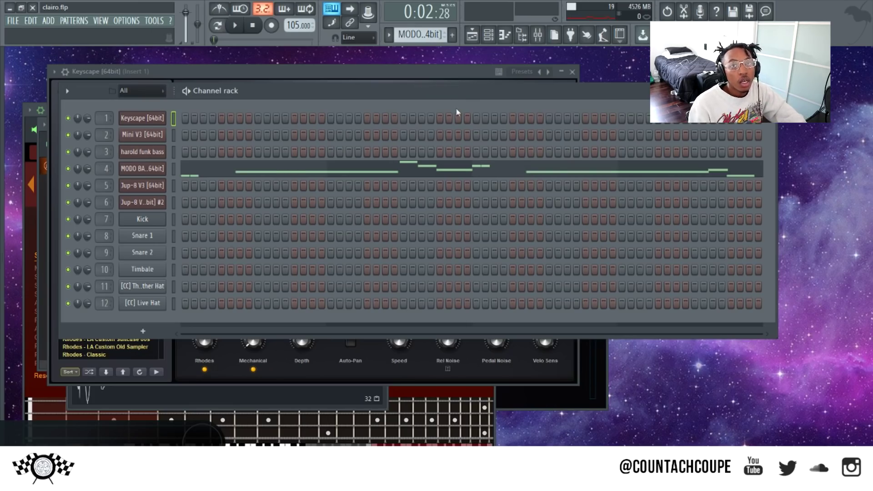
left_click(148, 169)
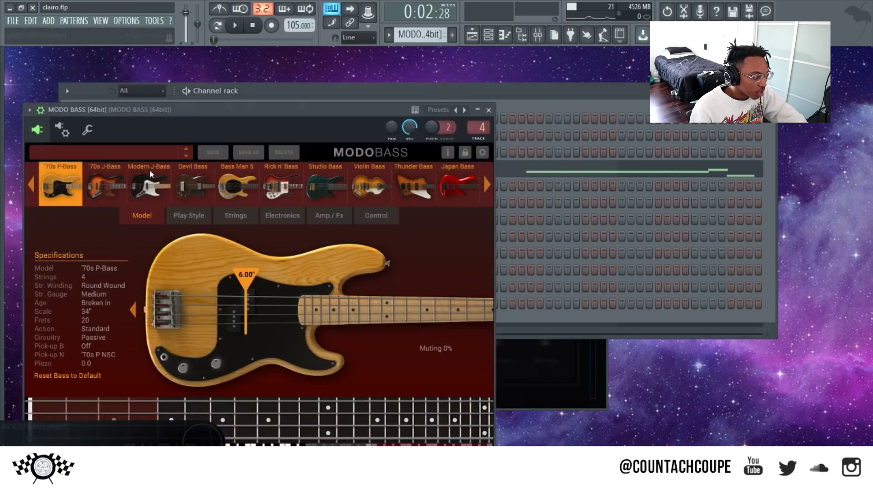
left_click_drag(219, 110, 259, 73)
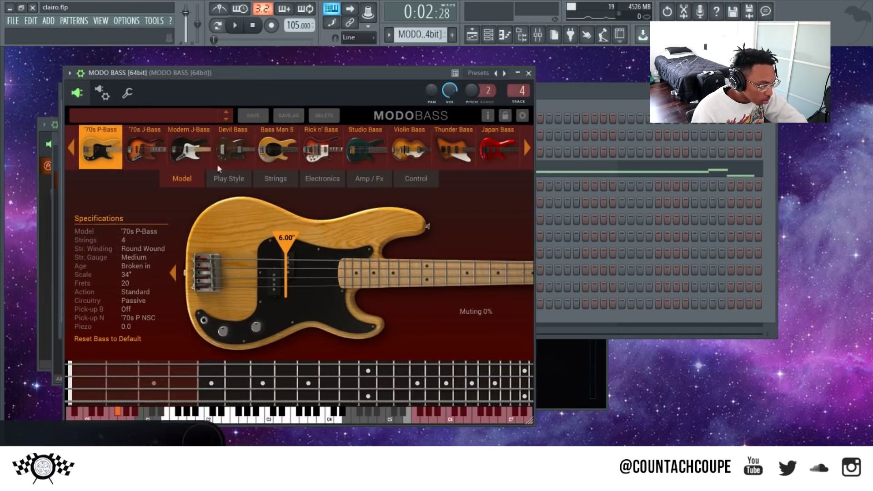
left_click(69, 73)
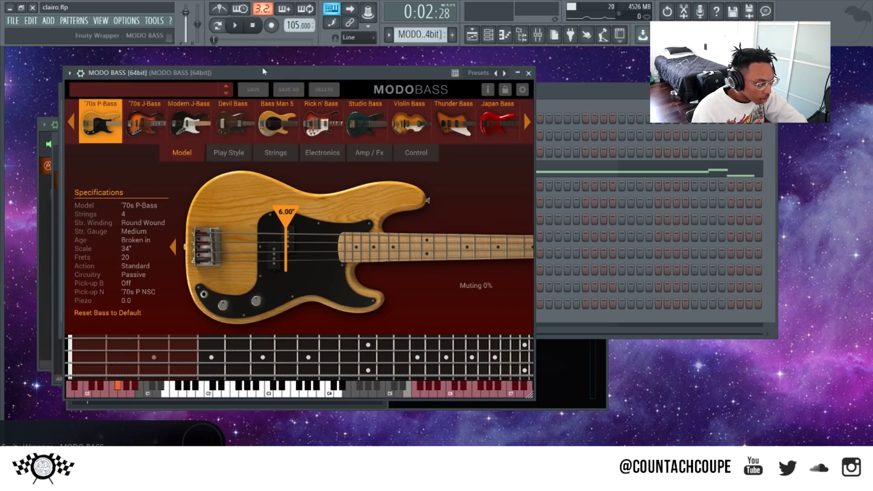
left_click_drag(252, 77, 267, 74)
- Open the MODO BASS notes in the piano roll, play the bassline, and check its level in the mixer
left_click(567, 88)
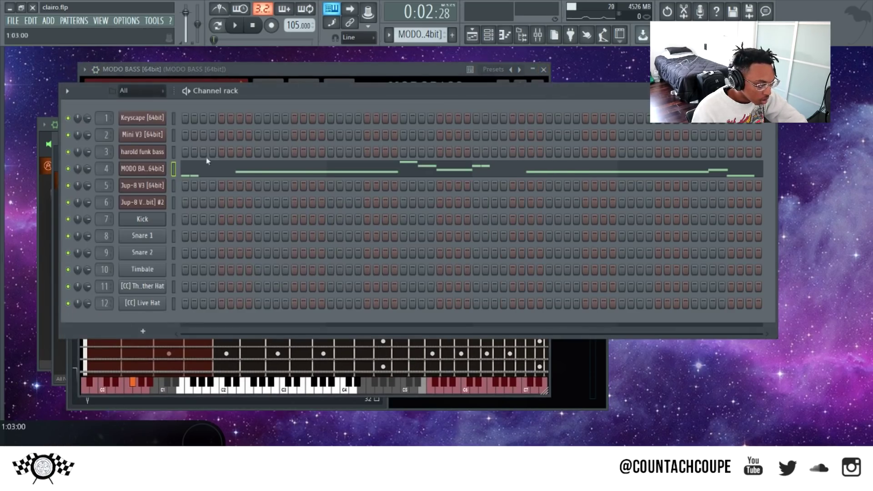
right_click(164, 166)
left_click(182, 167)
key("space")
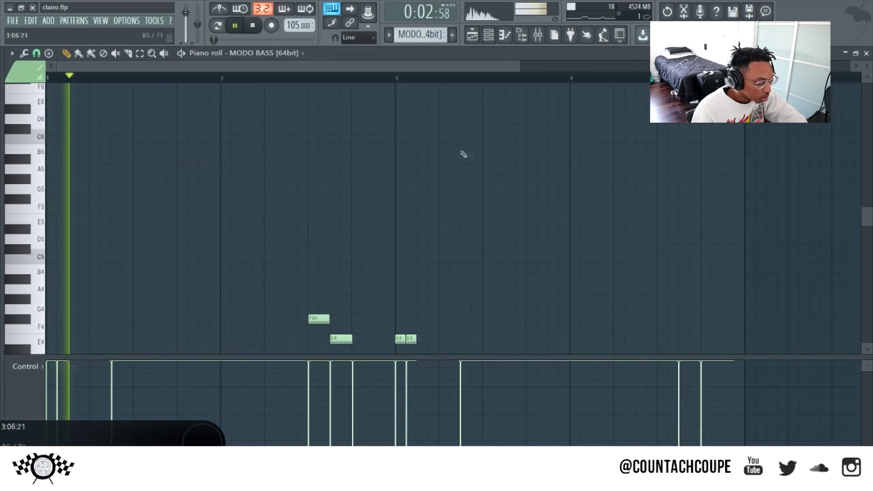
scroll(454, 147, "down", 1)
left_click(537, 35)
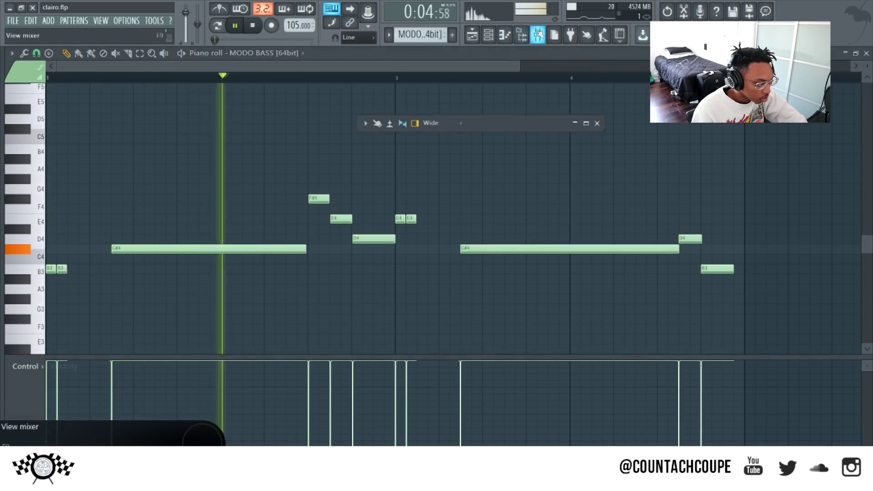
double_click(514, 120)
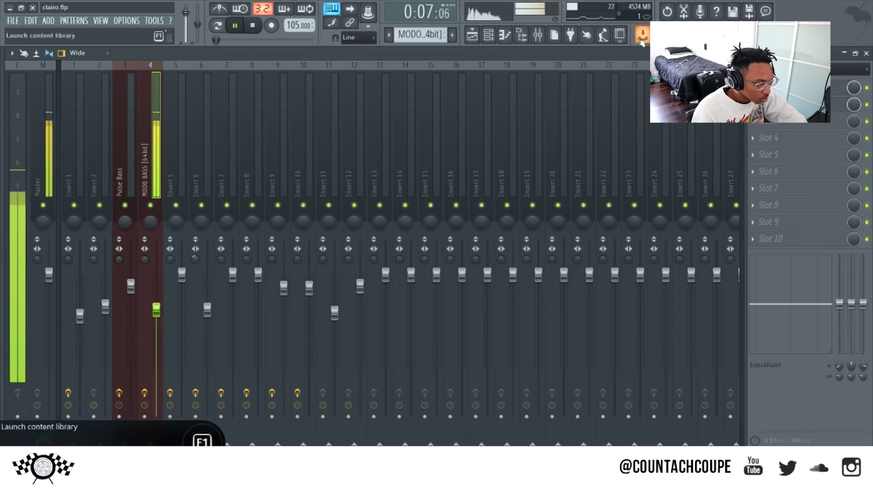
left_click(845, 53)
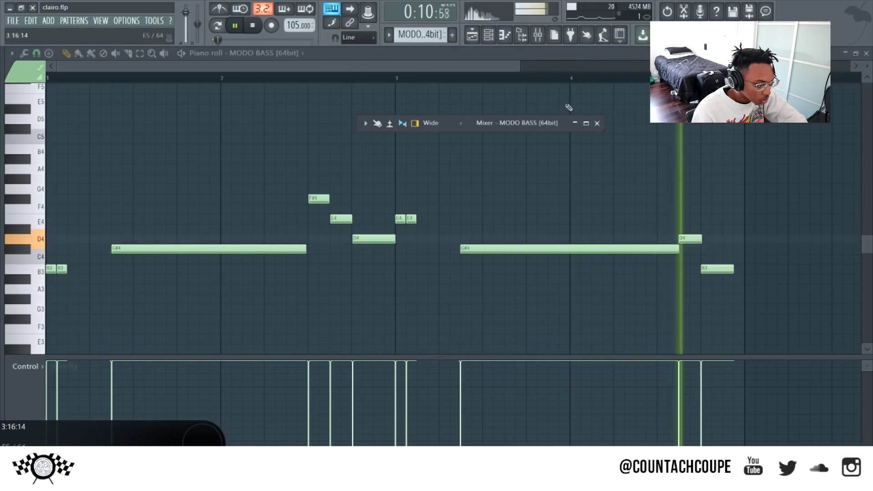
key("space")
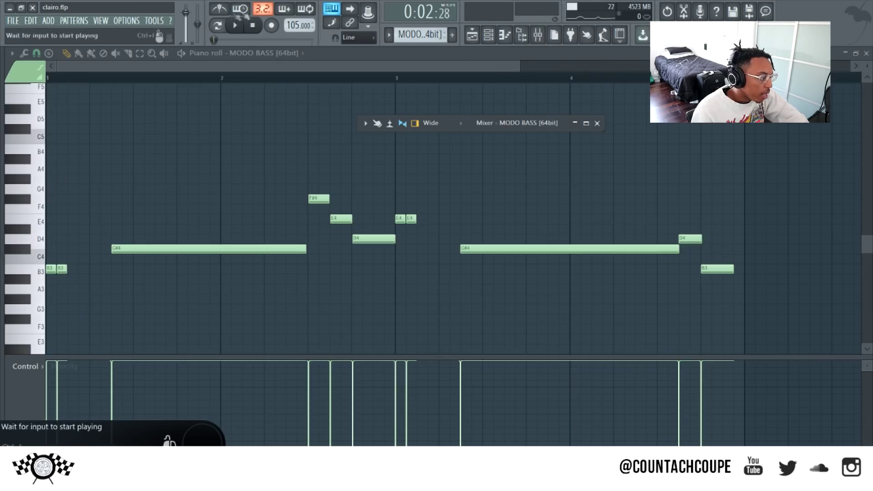
- Return to the playlist, unmute Track 2 alongside Track 3, and play both from bar 2 and near bar 3
key("F5")
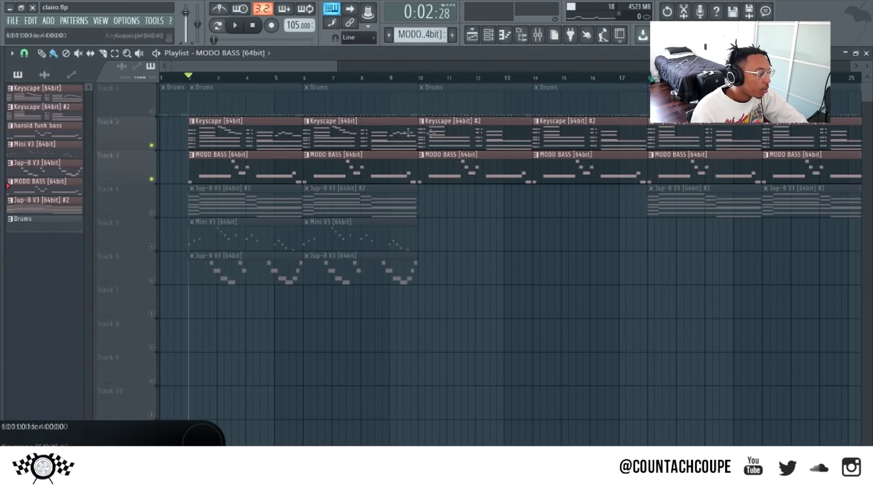
key("space")
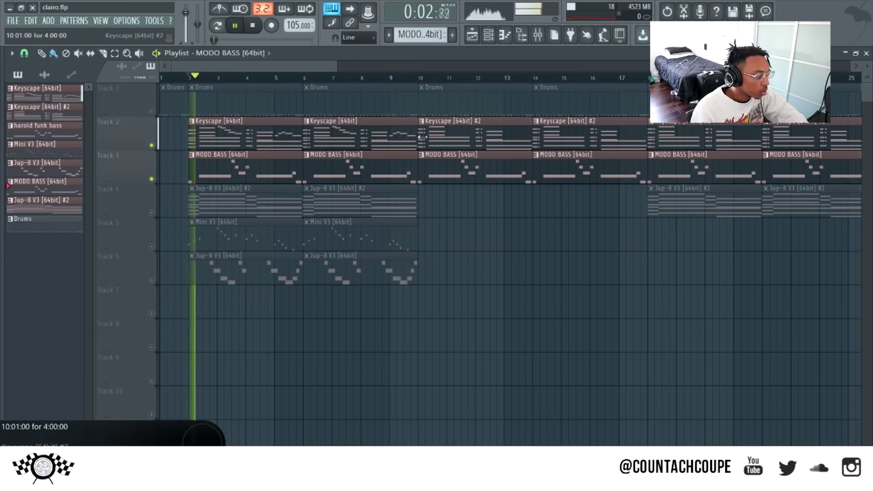
key("space")
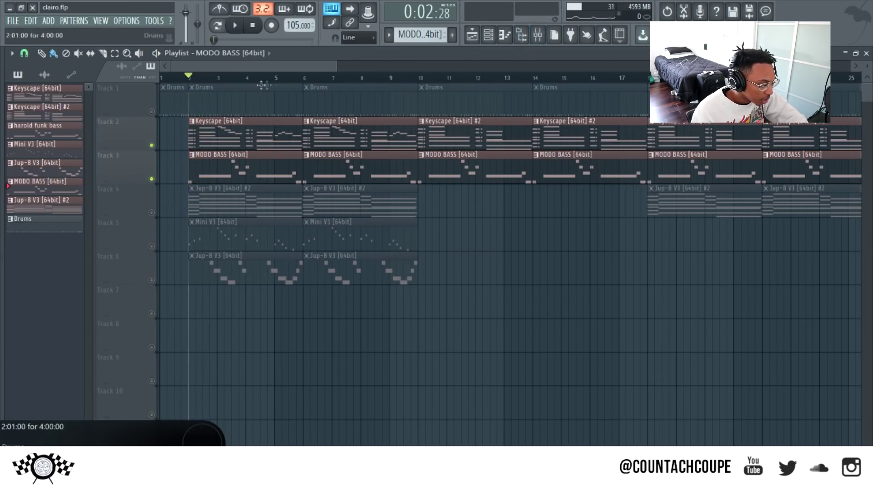
left_click(224, 78)
left_click(216, 77)
key("space")
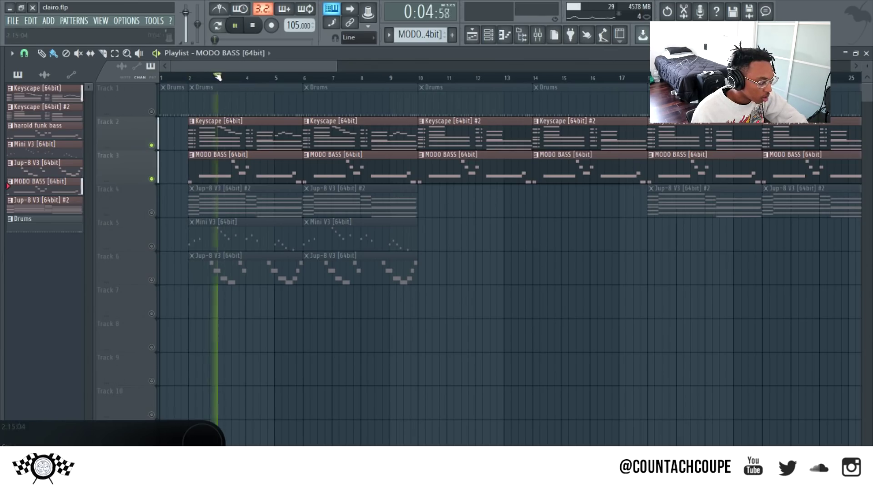
key("space")
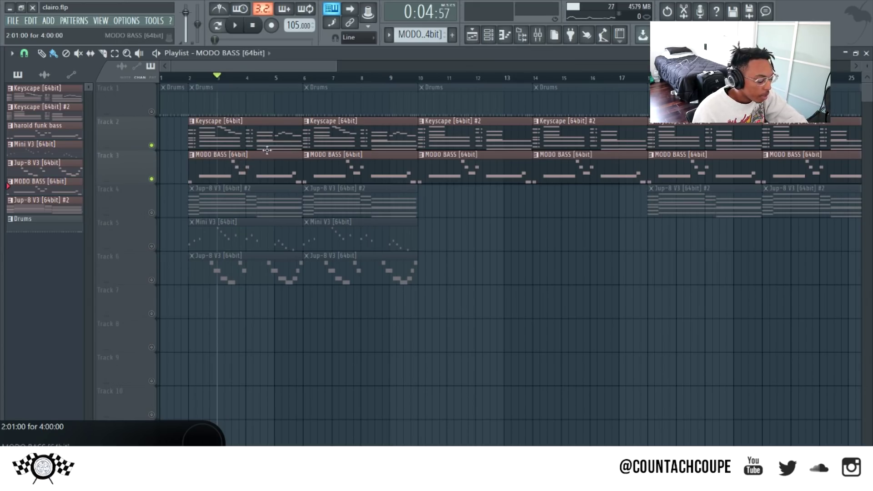
- Open the mixer maximized, select the MODO BASS insert, and examine its Guitar Rig 5 effect with the Bass Rig preset
left_click(538, 37)
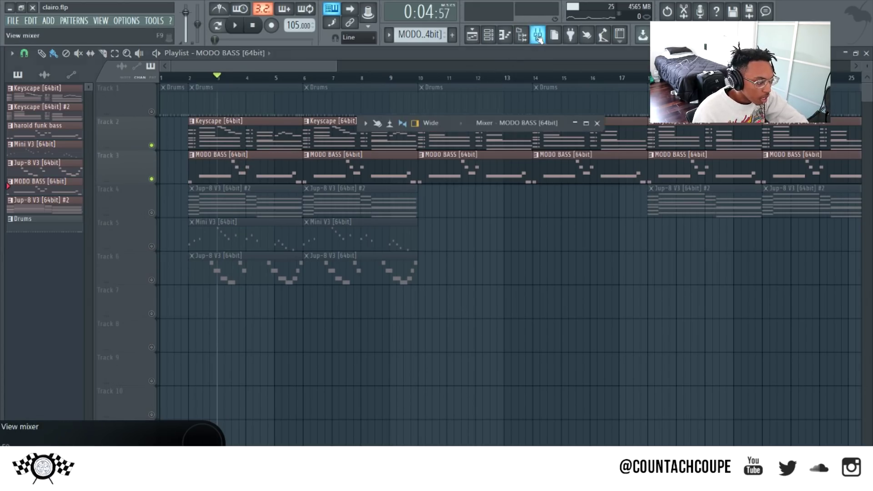
double_click(499, 123)
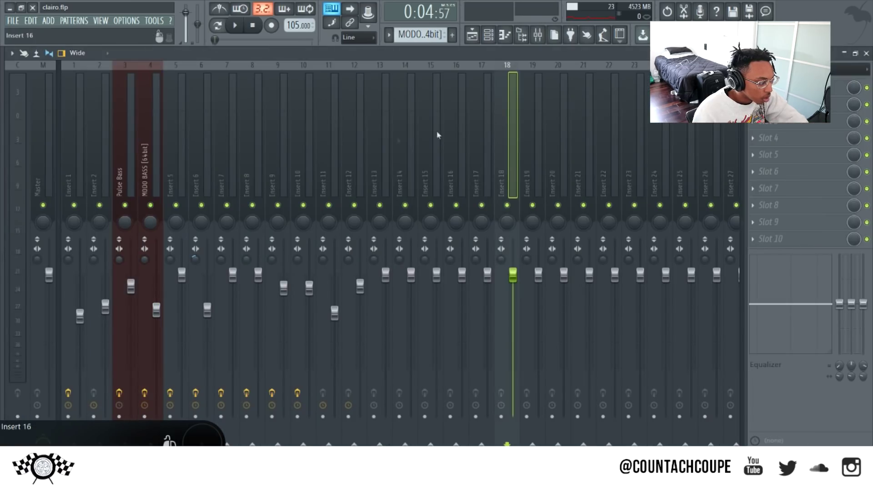
left_click(149, 179)
left_click(782, 88)
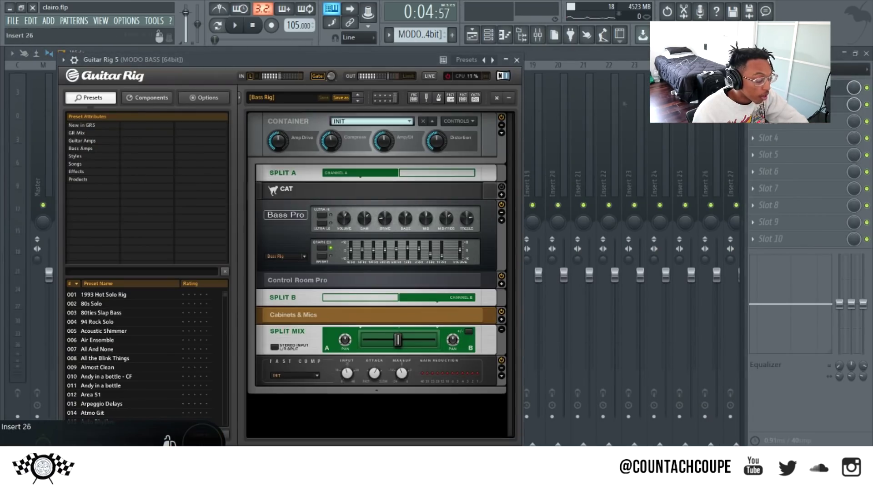
scroll(196, 319, "down", 1)
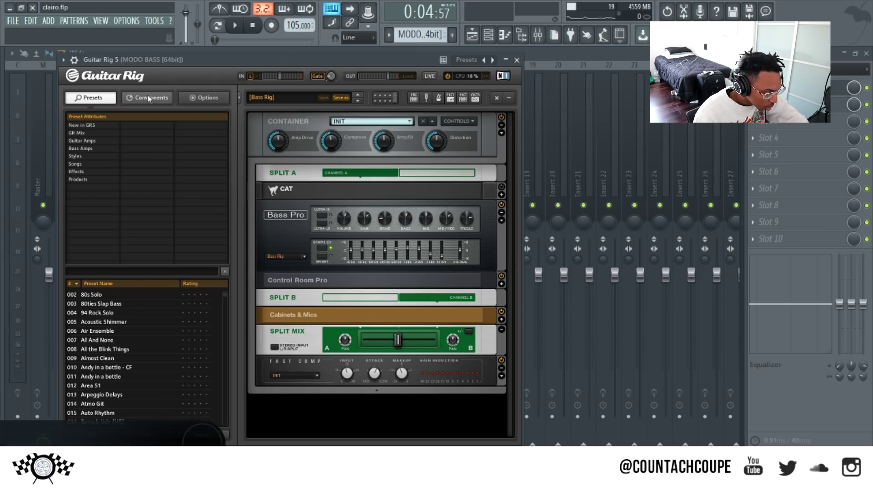
scroll(168, 381, "down", 3)
scroll(168, 381, "up", 4)
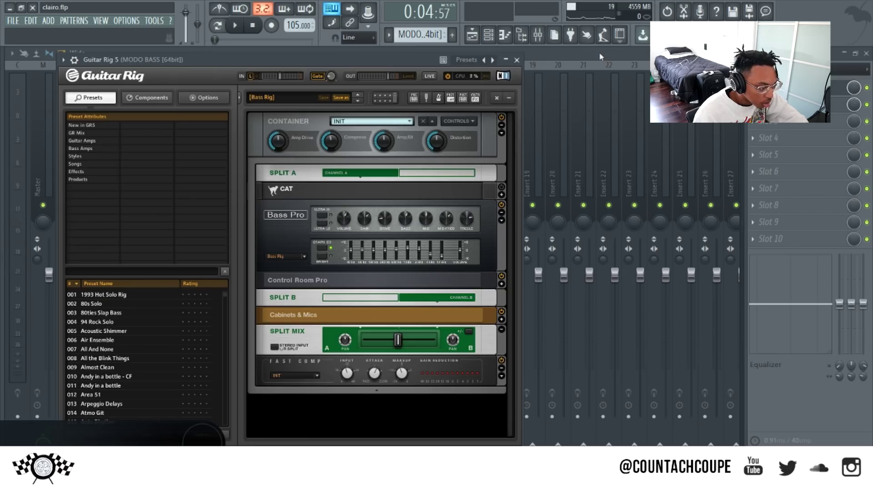
- View the Renaissance Bass effect on the MODO BASS insert, then close the effect windows and the mixer
left_click(782, 105)
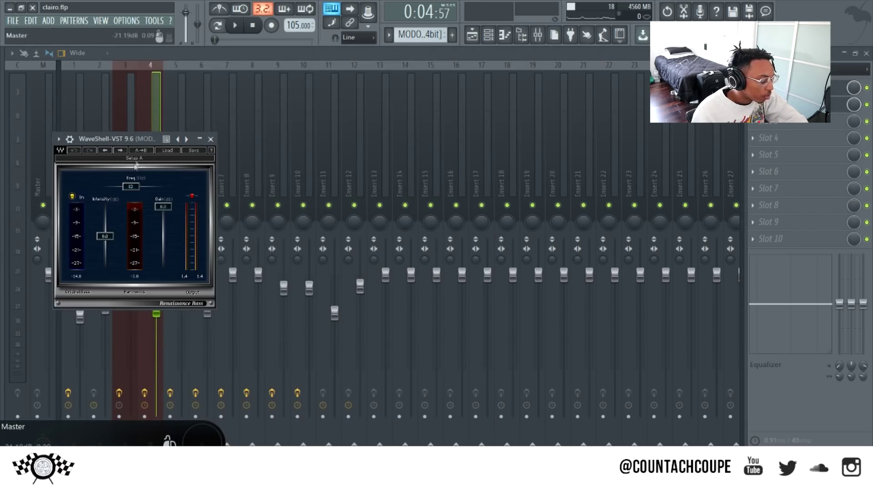
left_click(211, 138)
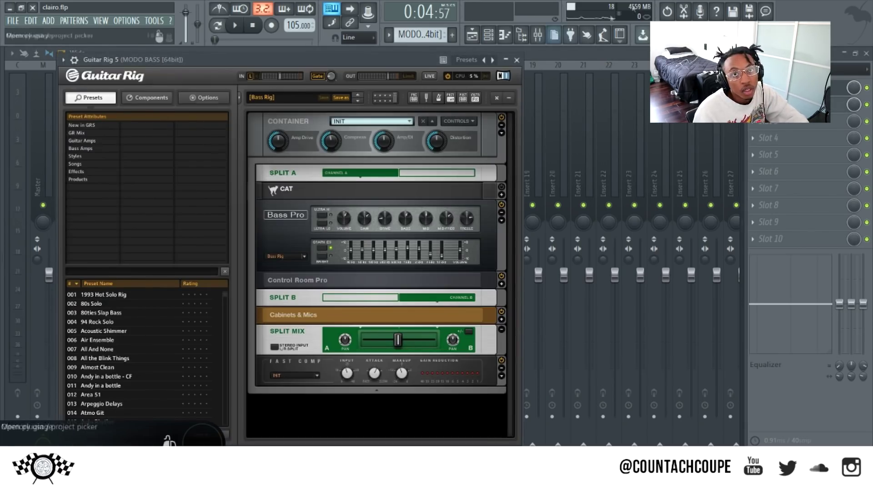
left_click(867, 53)
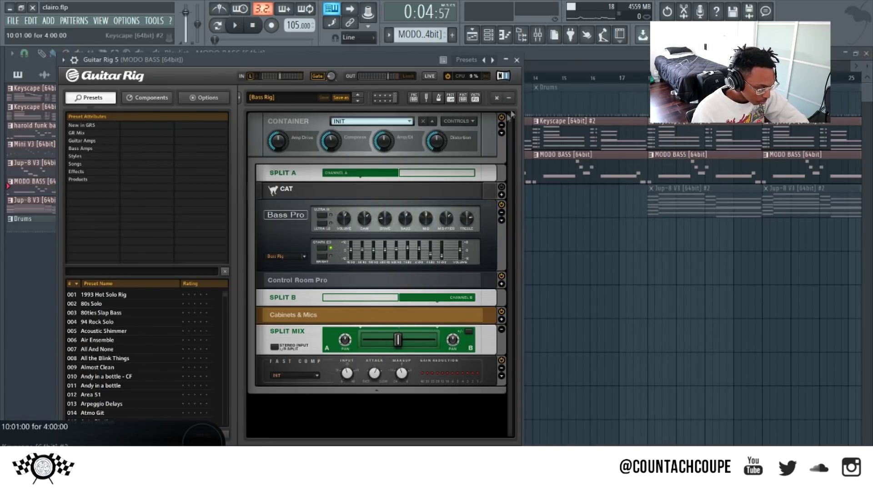
left_click(516, 59)
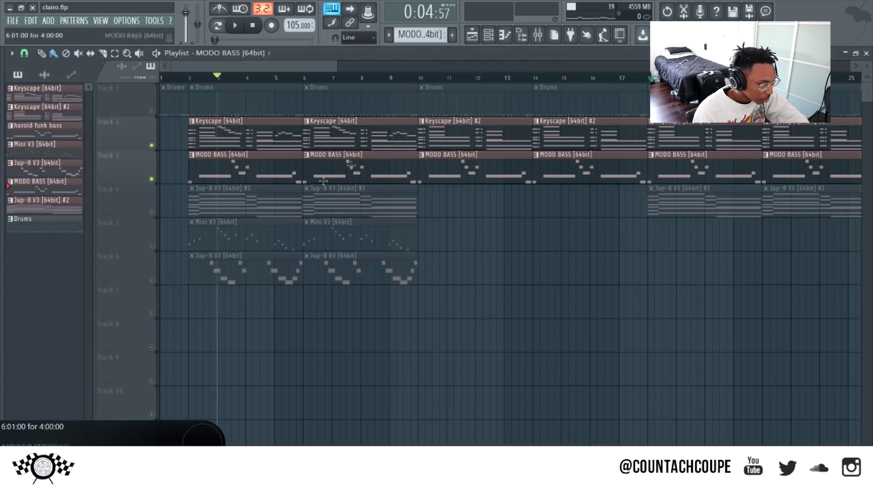
- Move the playhead to bar 2, solo Track 4 with the Jup-8 V3 #2 clips, and play it
left_click(189, 80)
right_click(147, 219)
key("Escape")
right_click(151, 212)
key("space")
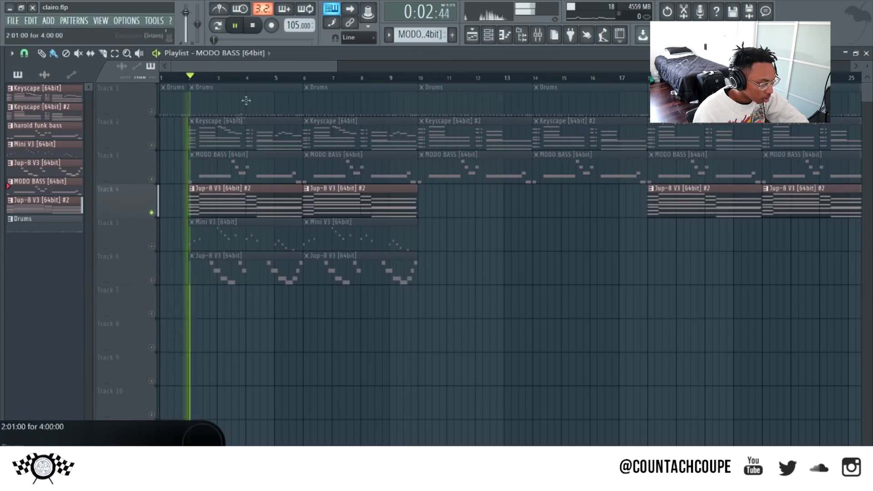
- Switch from the playlist to the channel rack, select the Jup-8 V3 [64bit] #2 pattern, and stop playback
left_click(866, 53)
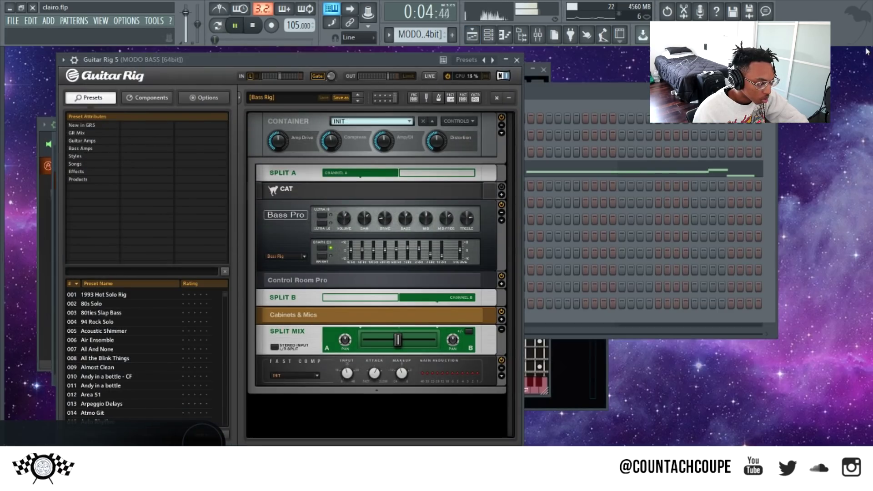
left_click(591, 78)
left_click(432, 35)
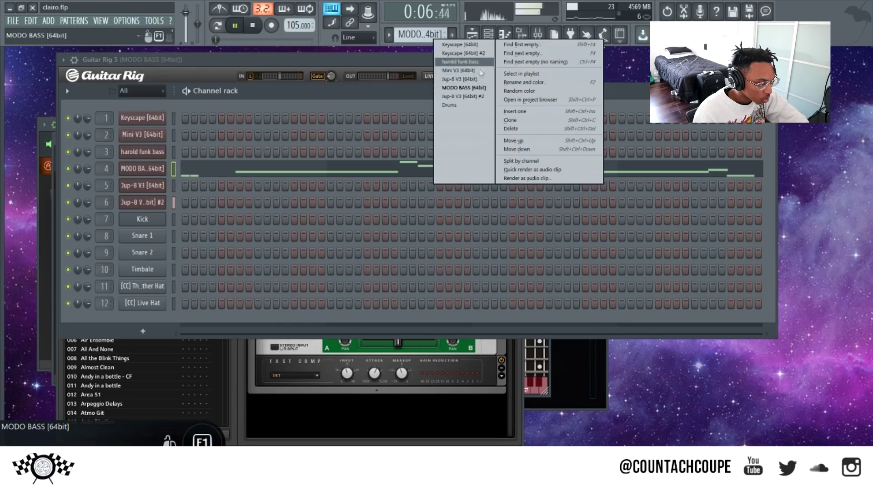
left_click(473, 79)
left_click(418, 34)
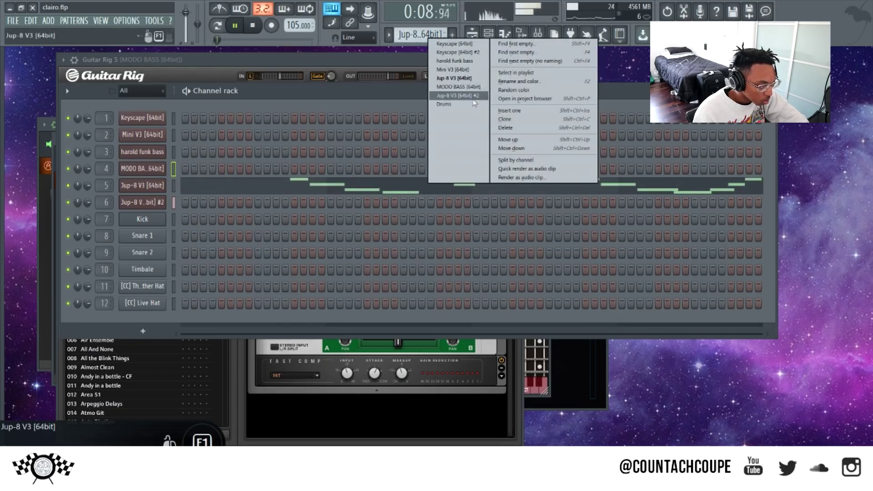
left_click(457, 95)
key("space")
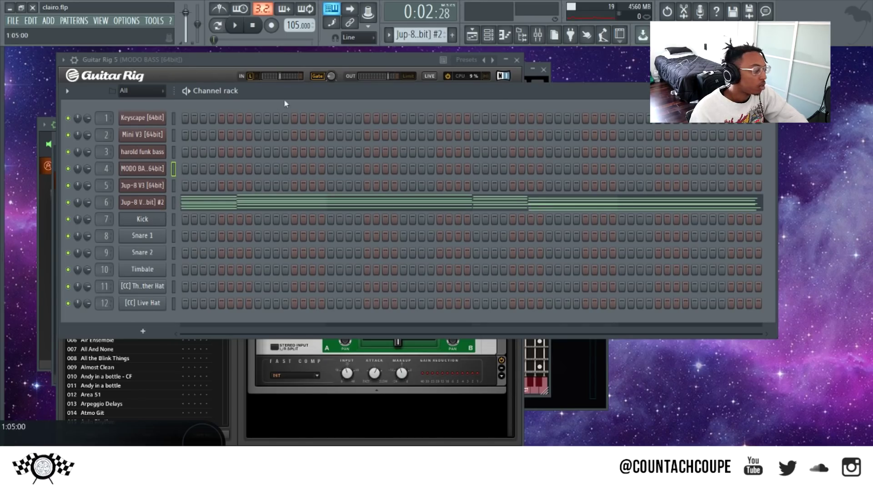
- Return to the playlist, unmute Tracks 2 and 3 alongside Track 4, and play the three together
right_click(159, 202)
key("F5")
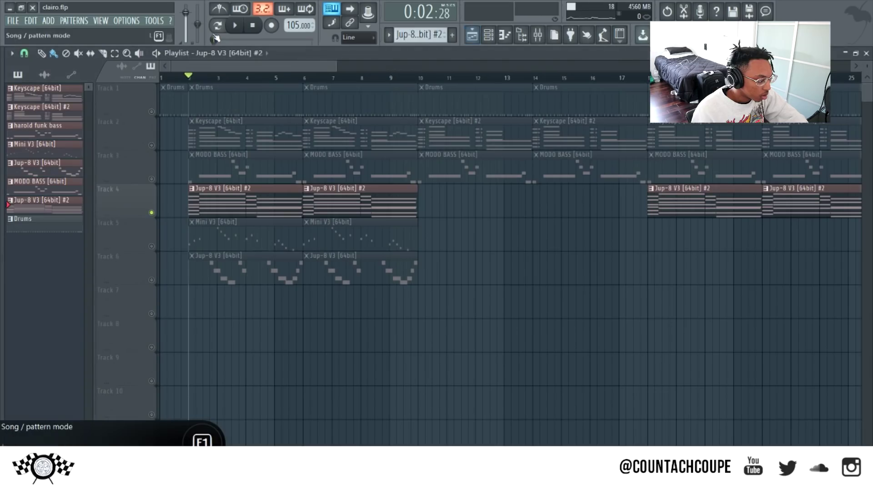
left_click(152, 145)
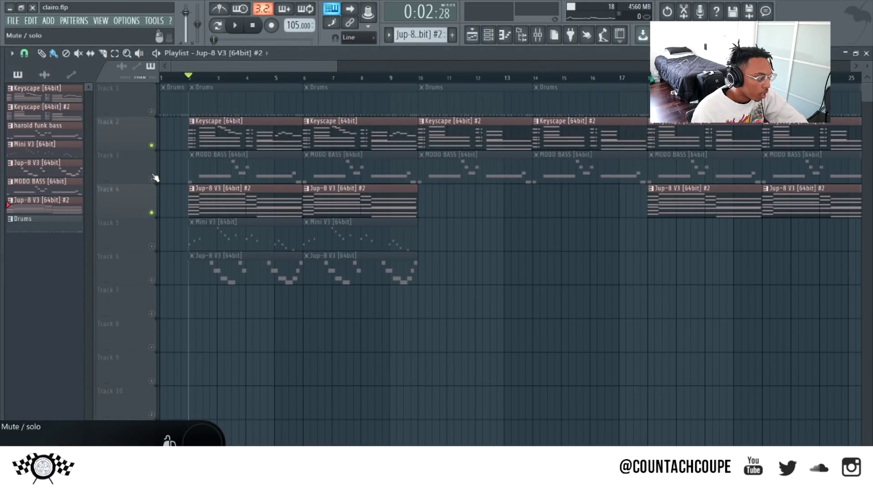
left_click(152, 179)
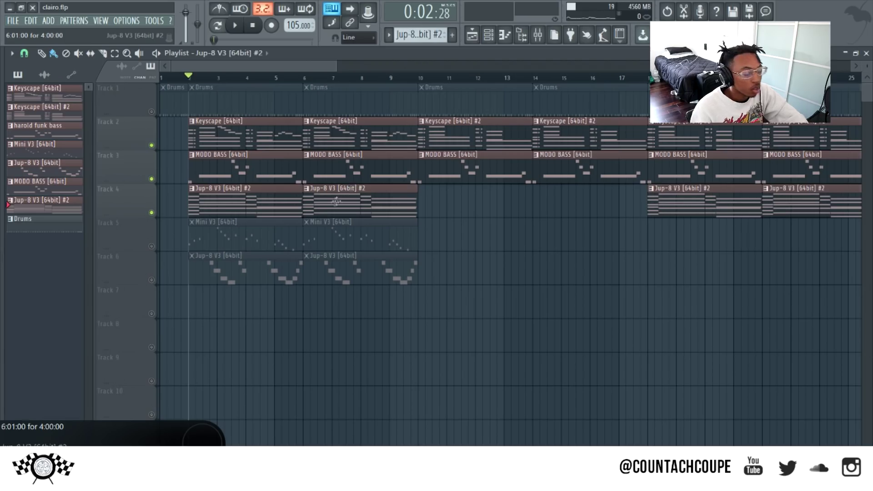
key("space")
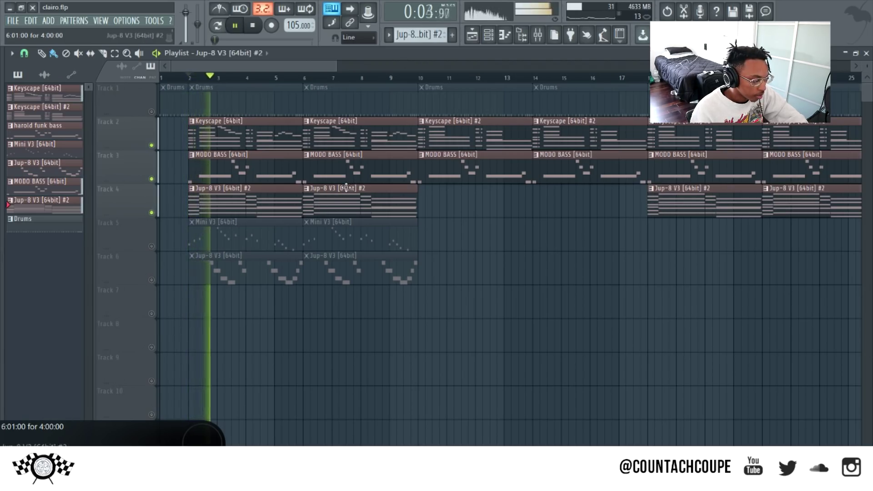
key("space")
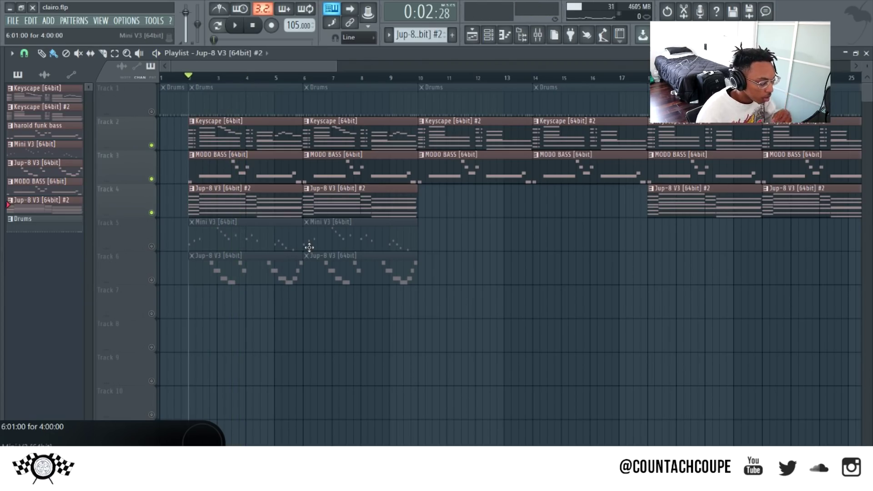
- Set the playhead at bar 2 and solo Track 5 with the Mini V3 clips
scroll(363, 209, "down", 2)
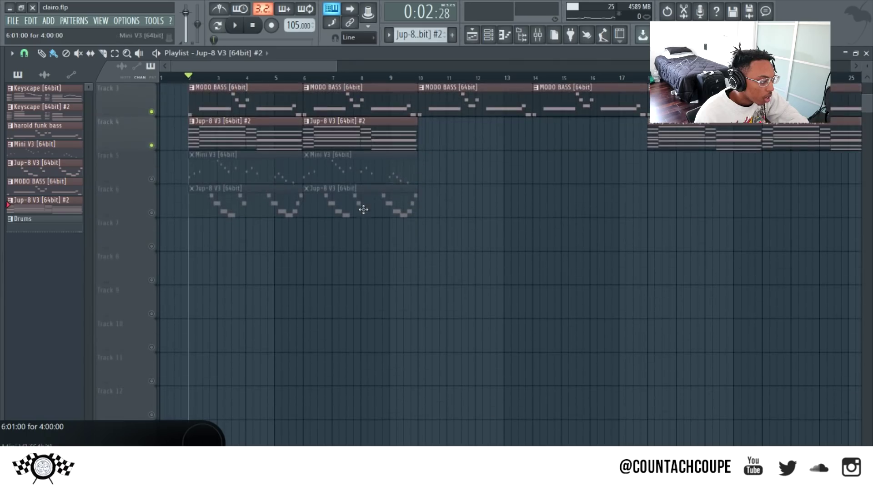
left_click(253, 26)
scroll(248, 218, "up", 2)
left_click(190, 80)
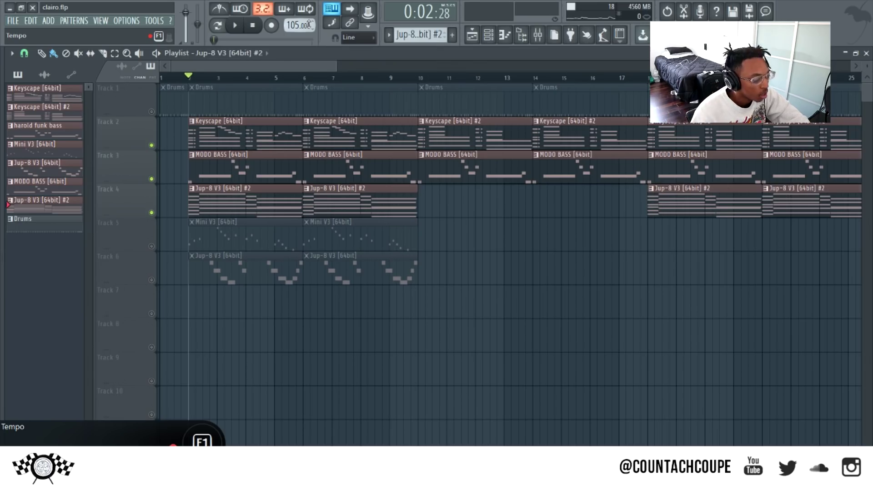
right_click(152, 246)
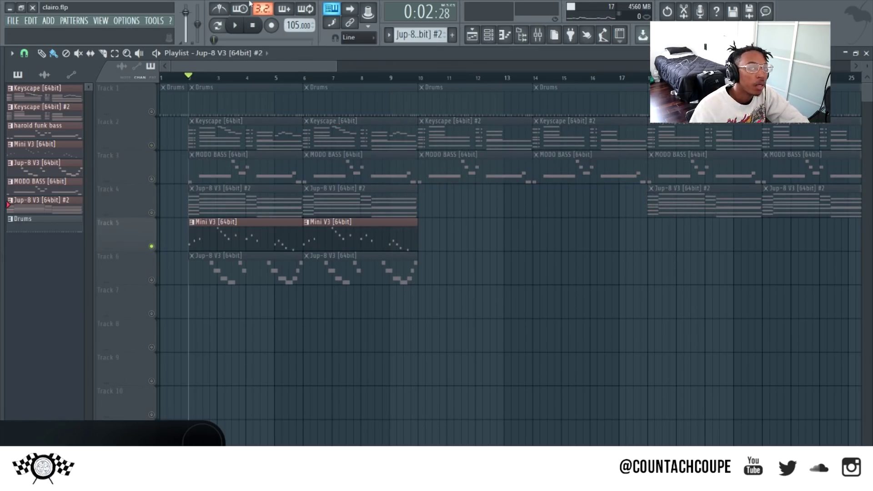
- Switch to the channel rack, select the Mini V3 [64bit] pattern, and start playback
key("F5")
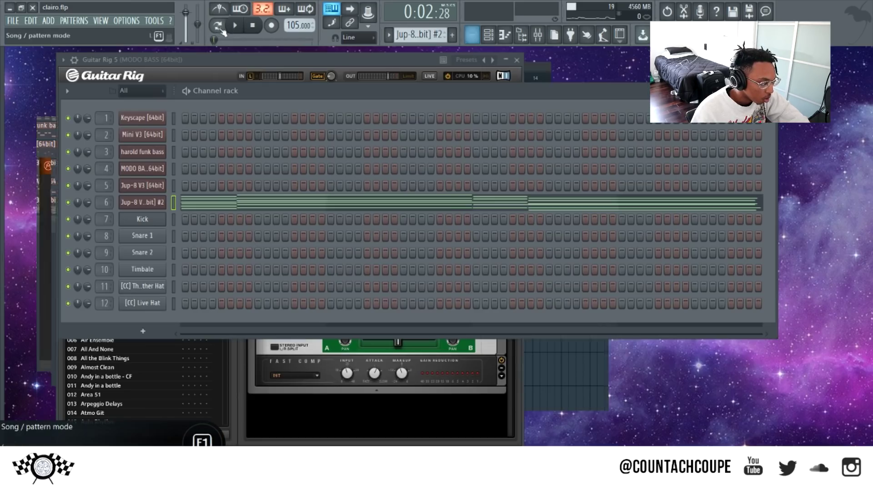
left_click(410, 34)
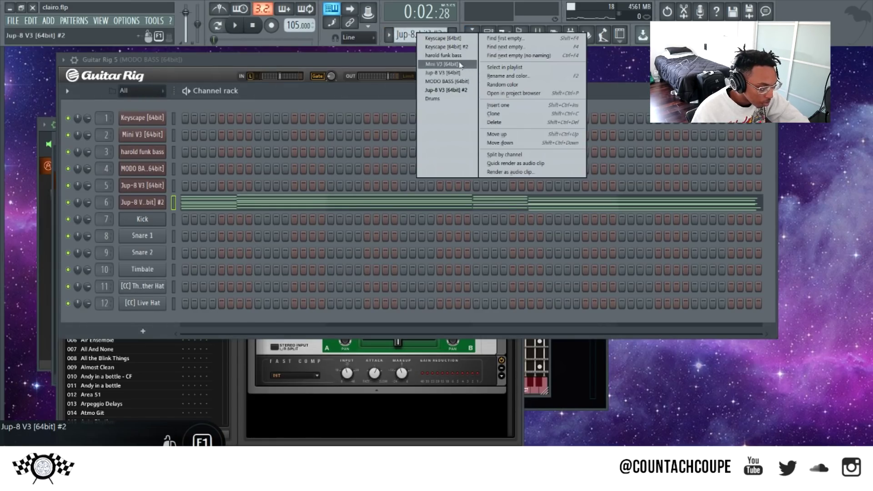
left_click(444, 55)
right_click(426, 33)
right_click(426, 33)
right_click(423, 32)
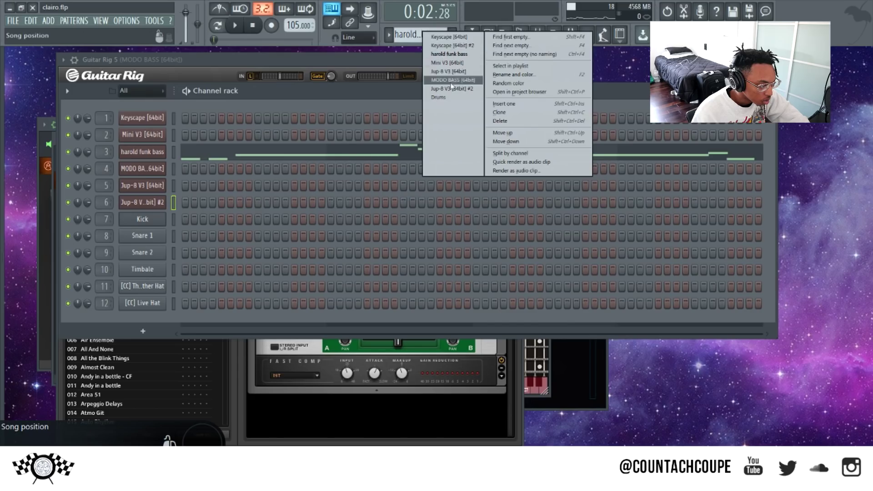
left_click(450, 64)
key("space")
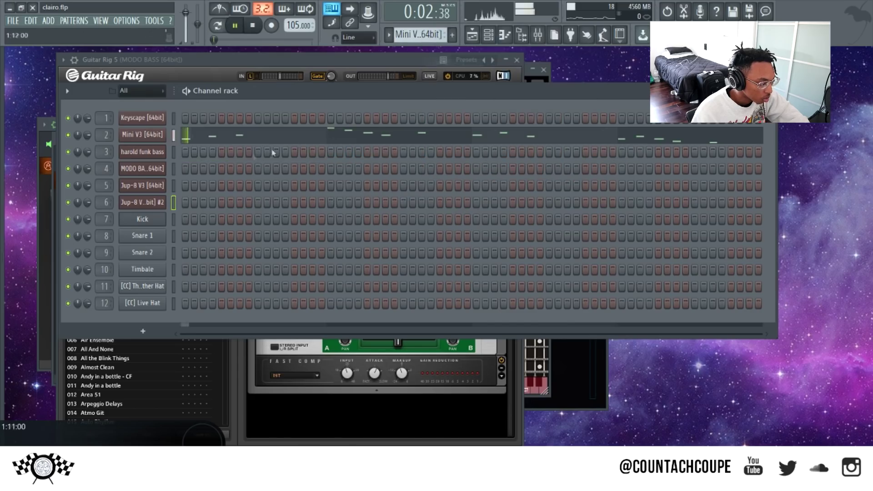
- View the Mini V3 melody notes in the piano roll during playback, then close the piano roll
right_click(158, 135)
left_click(178, 135)
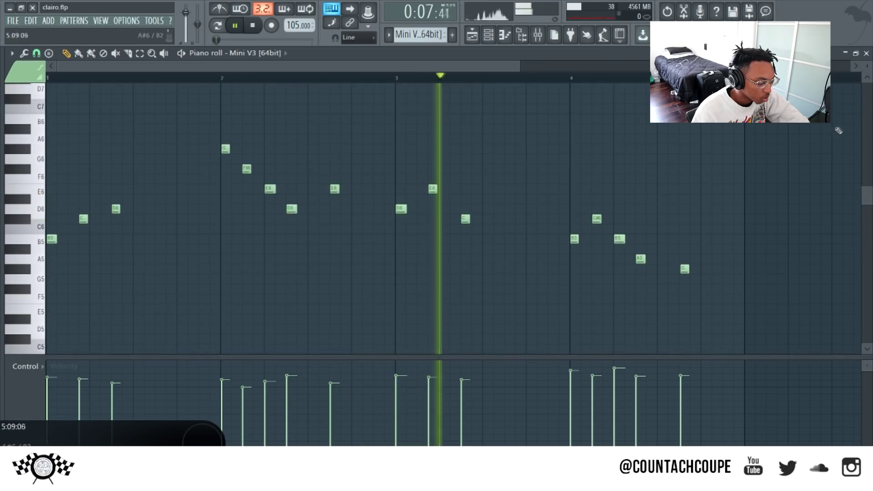
left_click(867, 53)
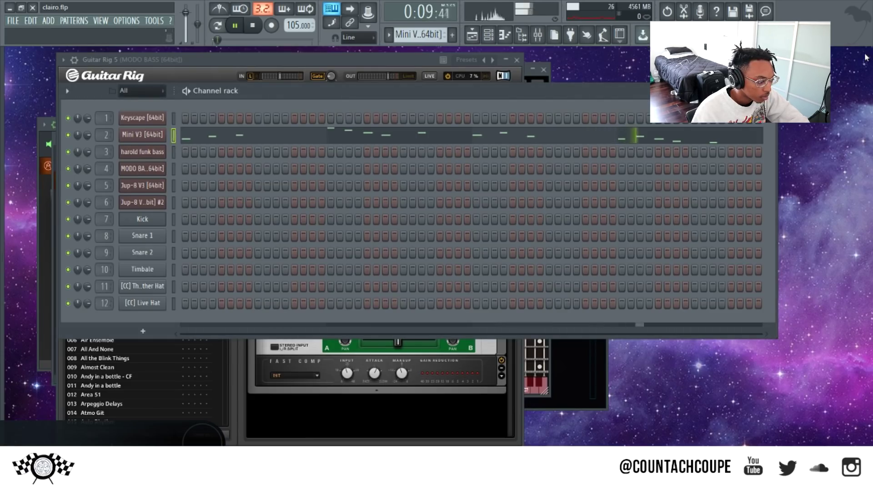
- Stop playback, show the Mini V3 instrument window, and bring the channel rack back in front
key("space")
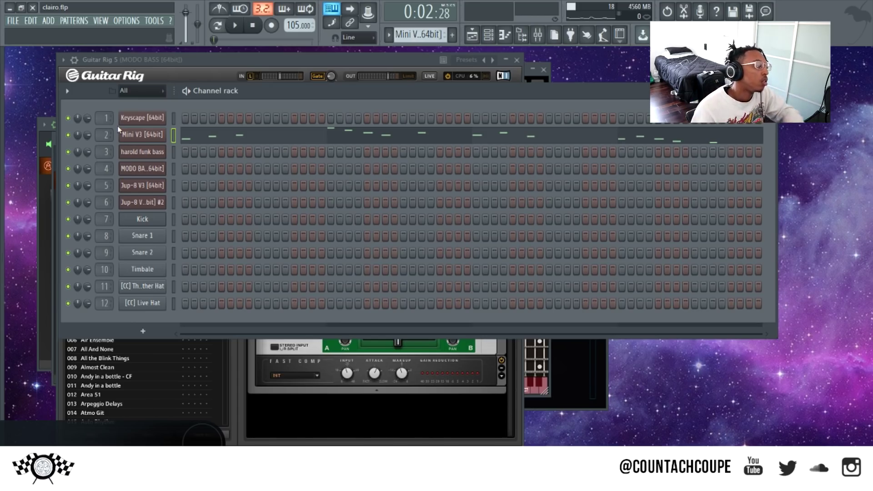
left_click(152, 144)
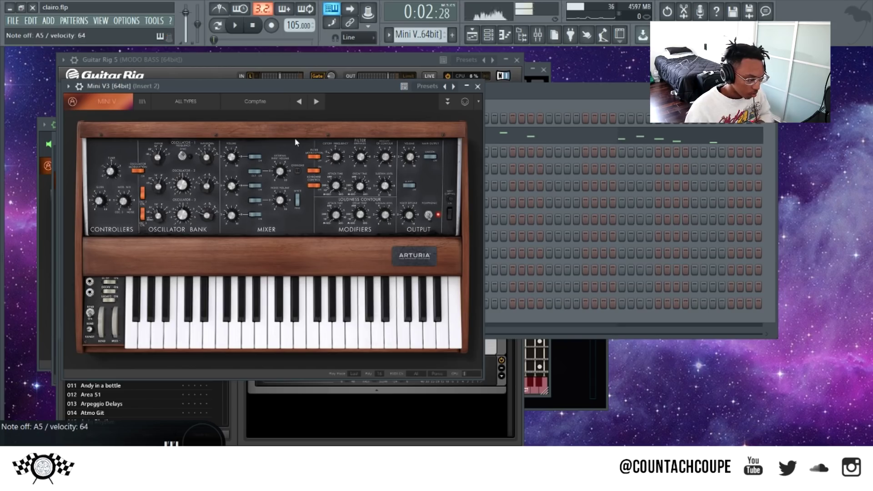
left_click(608, 108)
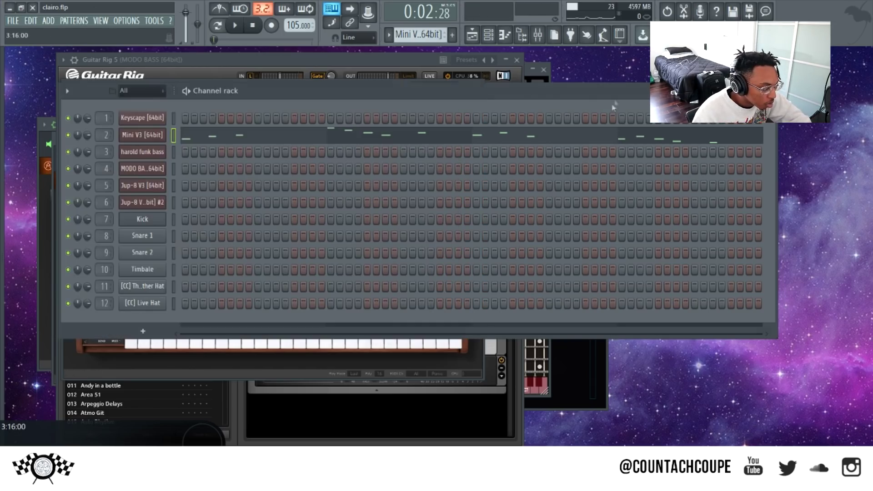
- Return to the playlist, solo Track 6 with the Jup-8 V3 clips, and play it
key("F5")
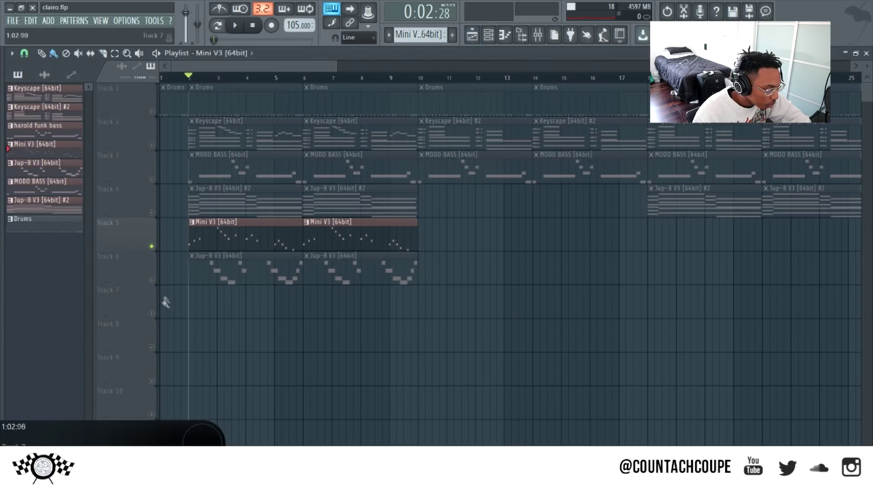
right_click(153, 281)
key("space")
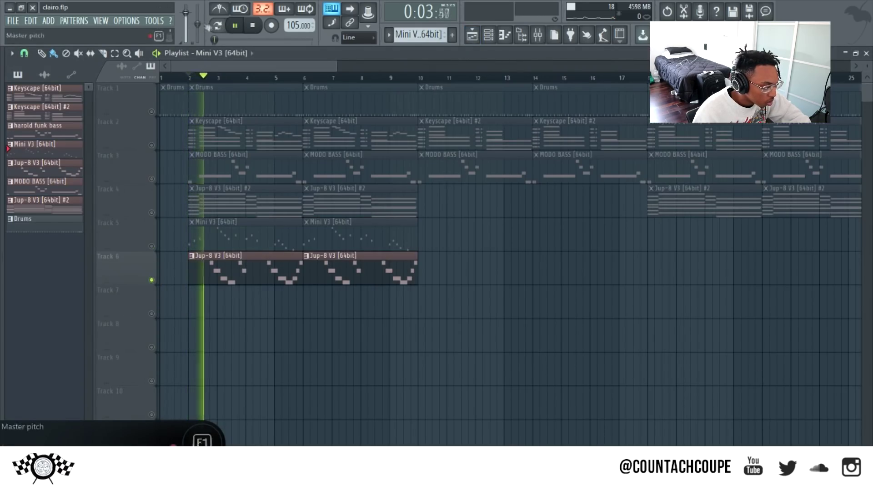
- Switch to the channel rack, select the Jup-8 V3 [64bit] pattern, and stop playback
key("F5")
left_click(417, 35)
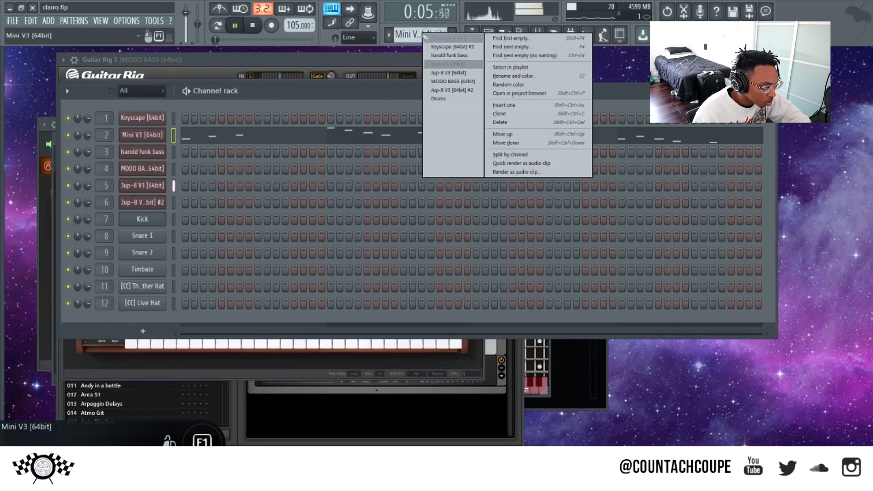
left_click(449, 73)
key("space")
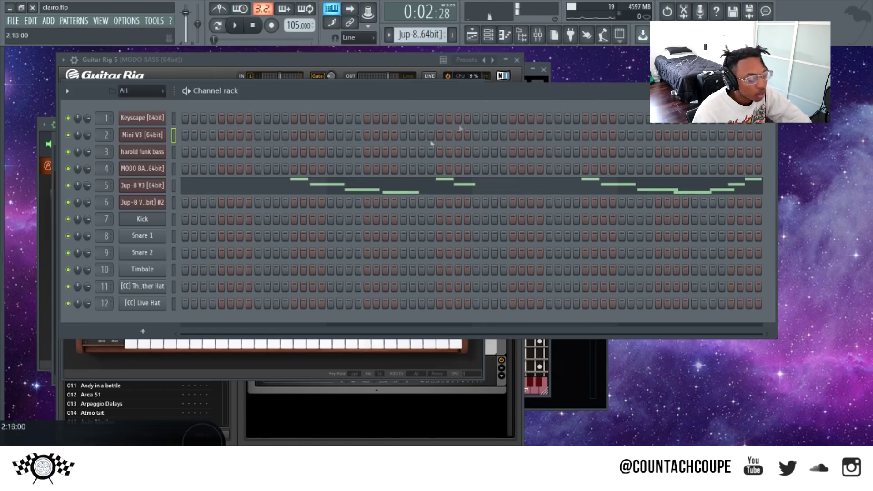
- Show the Jup-8 V3 instrument window without its wrapper settings, reposition it, and bring the channel rack back in front
left_click(163, 185)
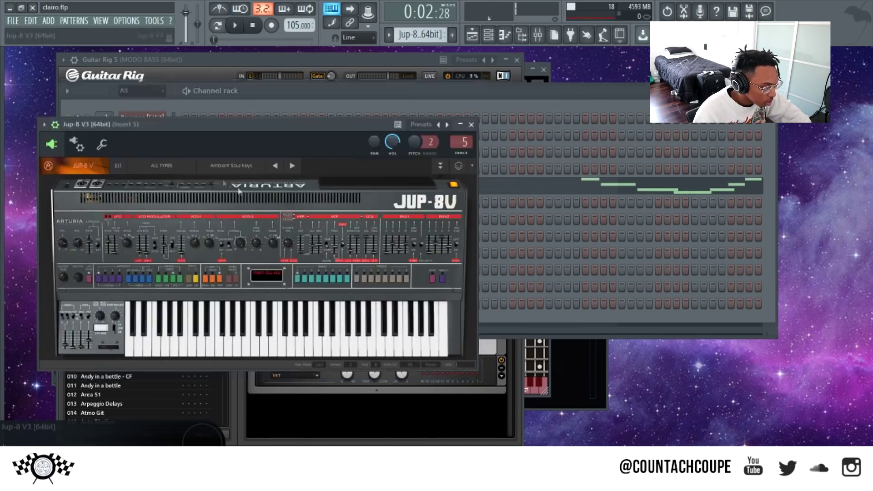
left_click(54, 124)
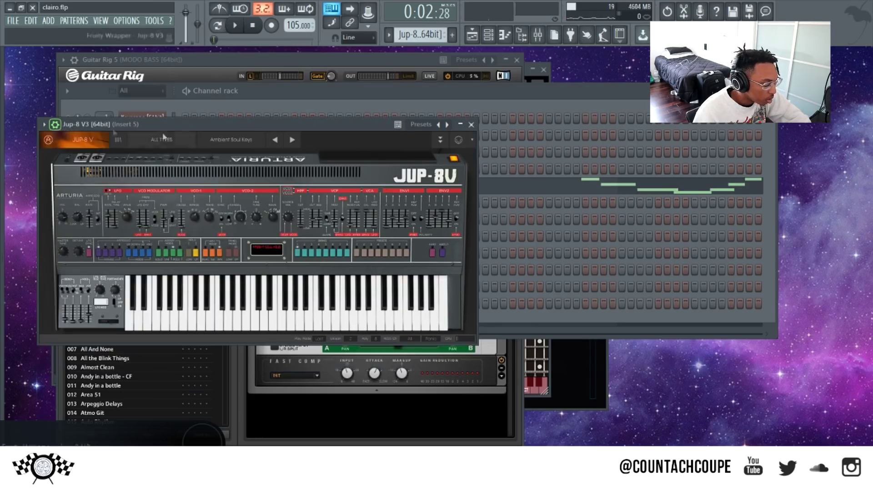
left_click_drag(167, 124, 306, 126)
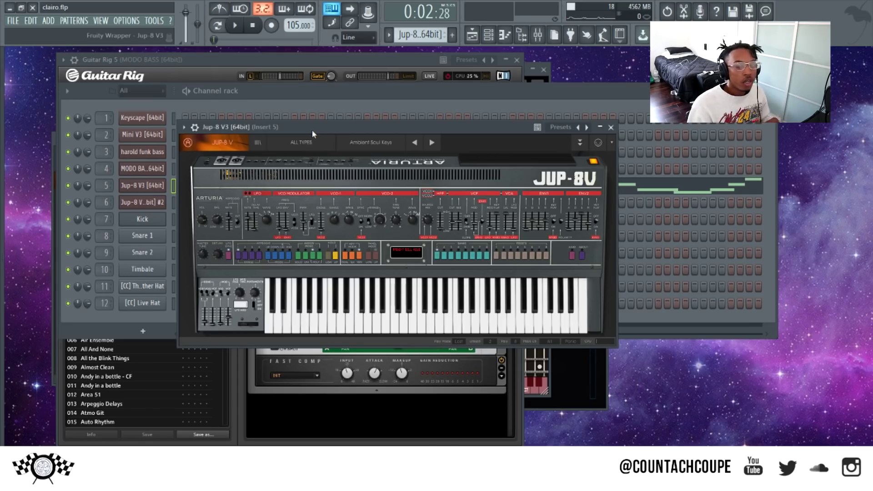
left_click(337, 91)
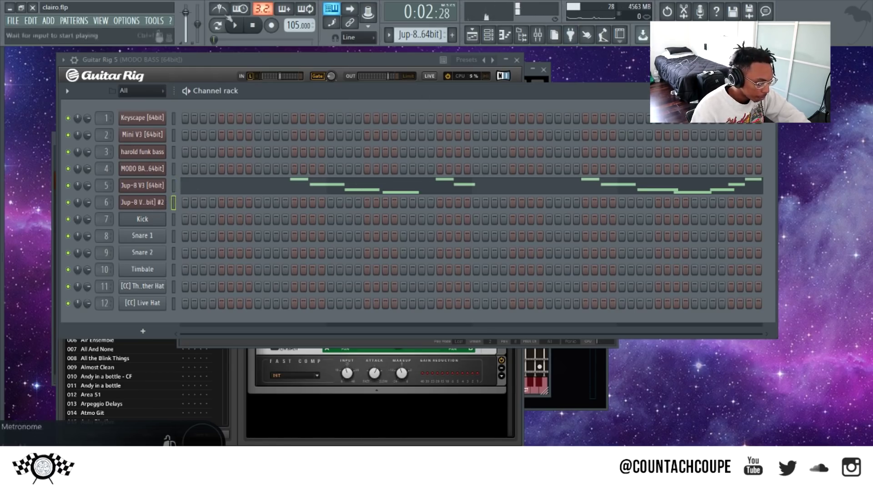
- Return to the playlist, unsolo all tracks, play the full arrangement from bar 2, and stop playback
key("F5")
right_click(152, 246)
right_click(152, 246)
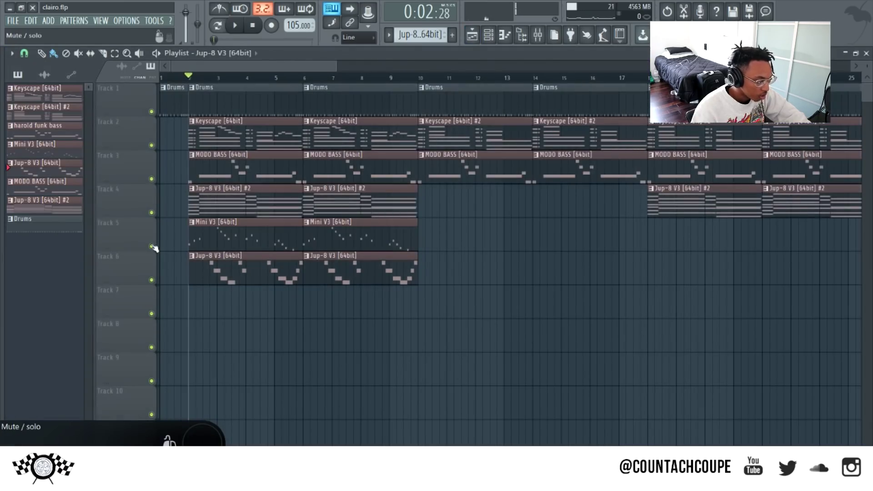
key("space")
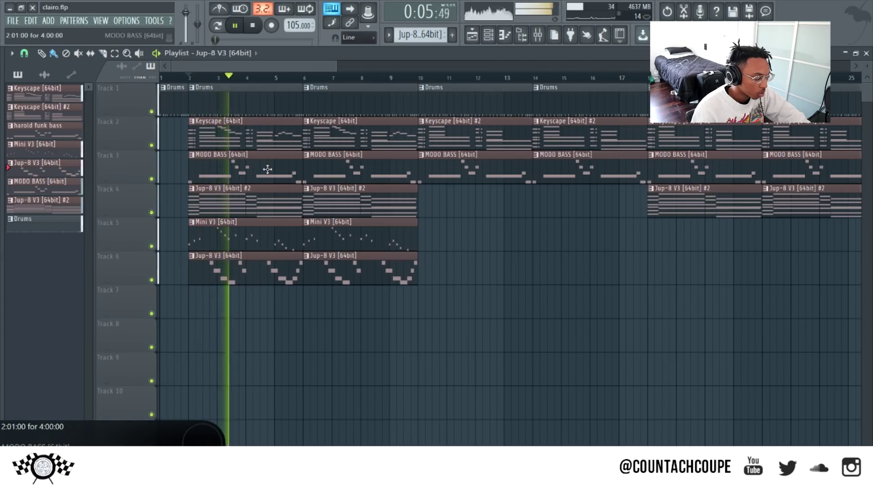
key("space")
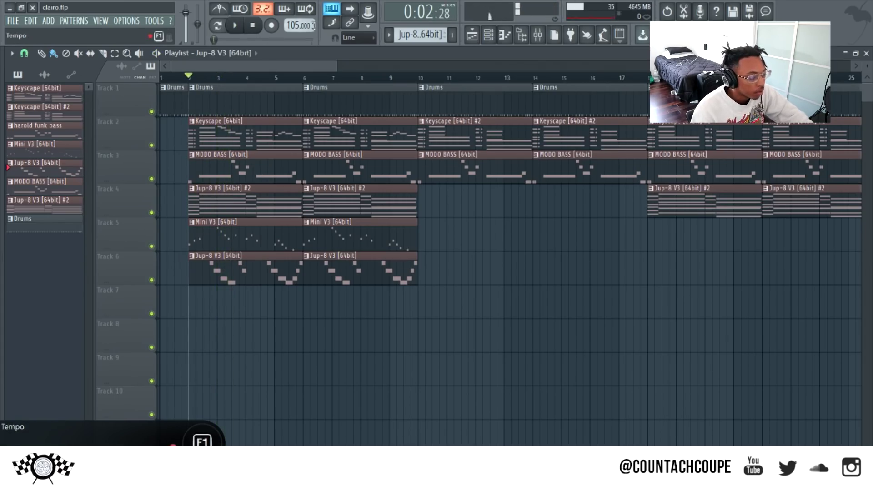
- Play the arrangement from bar 10, where only the drums, Keyscape #2 and MODO BASS clips continue, and stop
left_click_drag(320, 71, 334, 71)
left_click(358, 78)
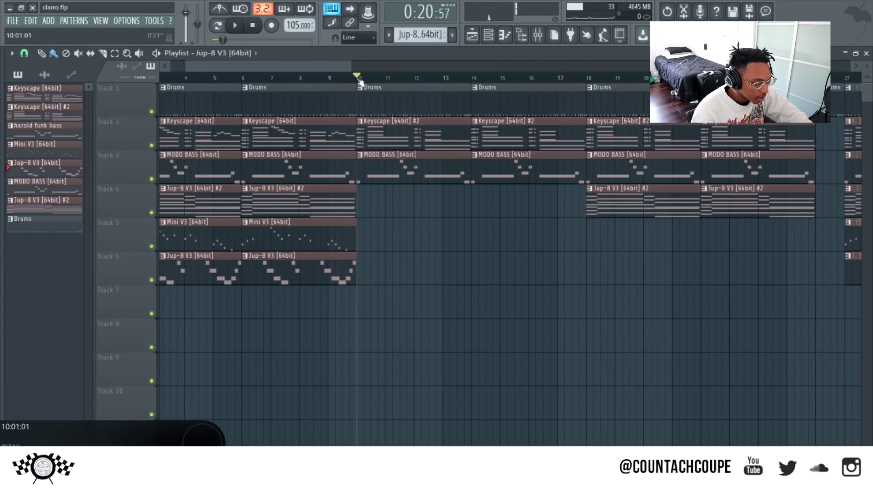
key("space")
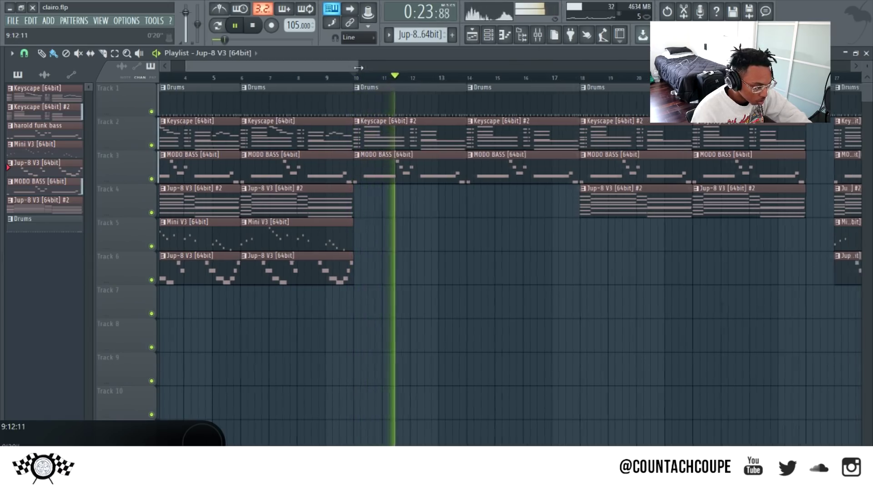
left_click_drag(353, 66, 379, 64)
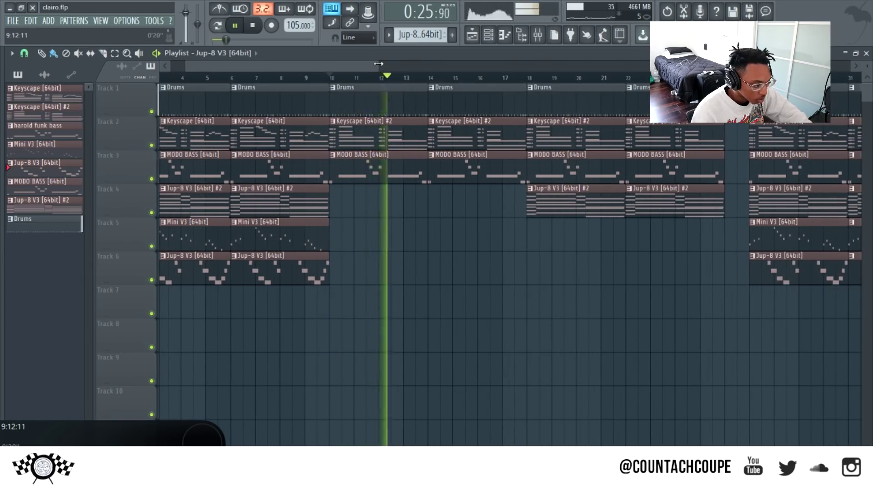
key("space")
- Play the arrangement from bar 18, where the Jup-8 V3 #2 clips come back in, and stop
left_click_drag(514, 76, 527, 77)
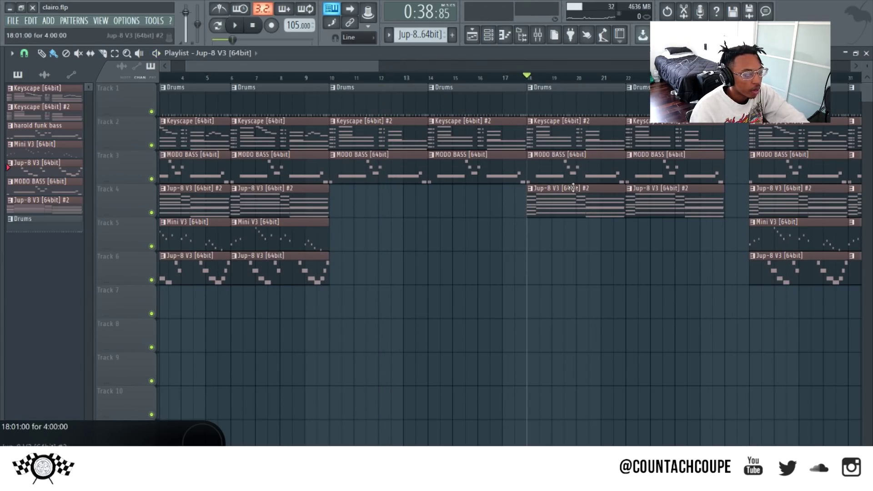
key("space")
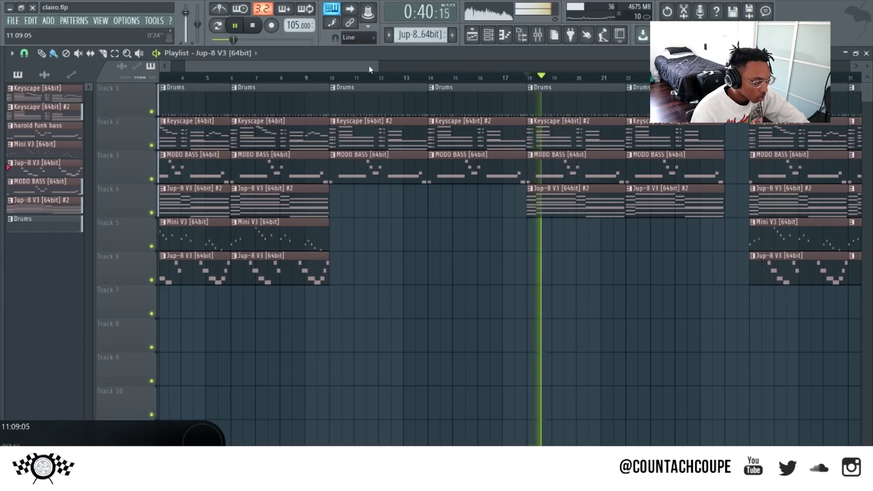
left_click_drag(370, 67, 408, 68)
key("space")
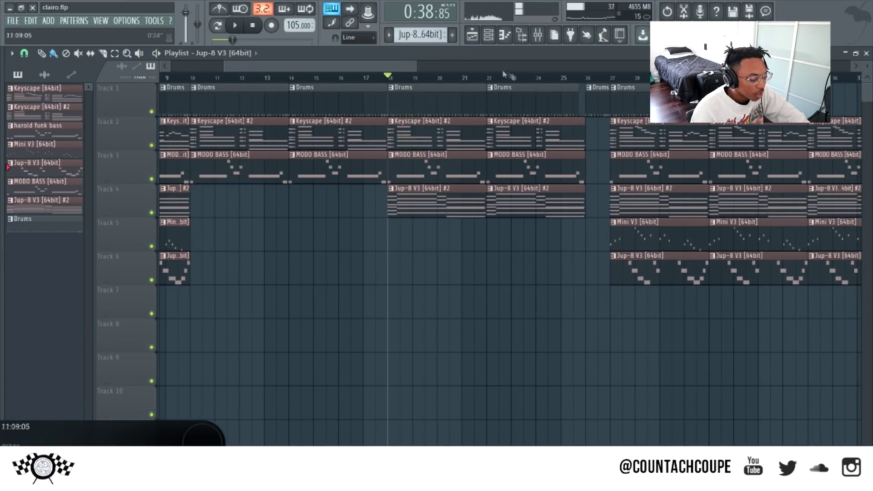
- Place the playhead in bar 25, return it to the song start, play the opening drums briefly, and stop
left_click(578, 78)
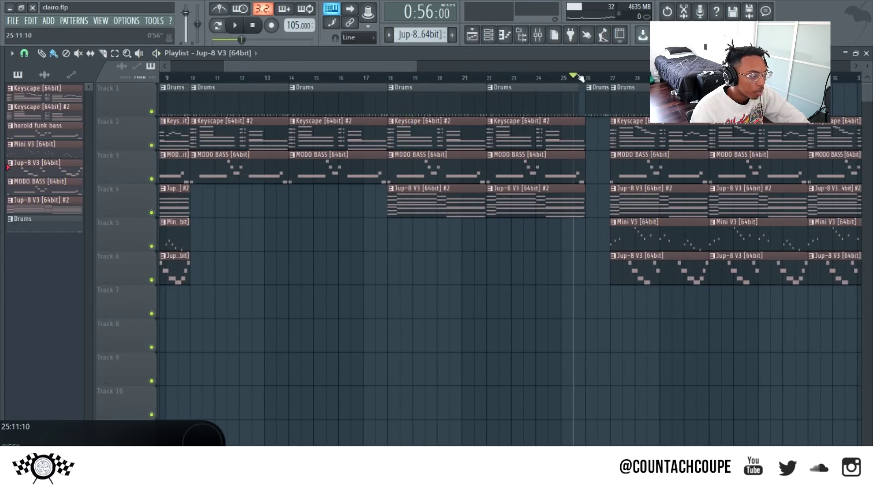
scroll(381, 72, "up", 3)
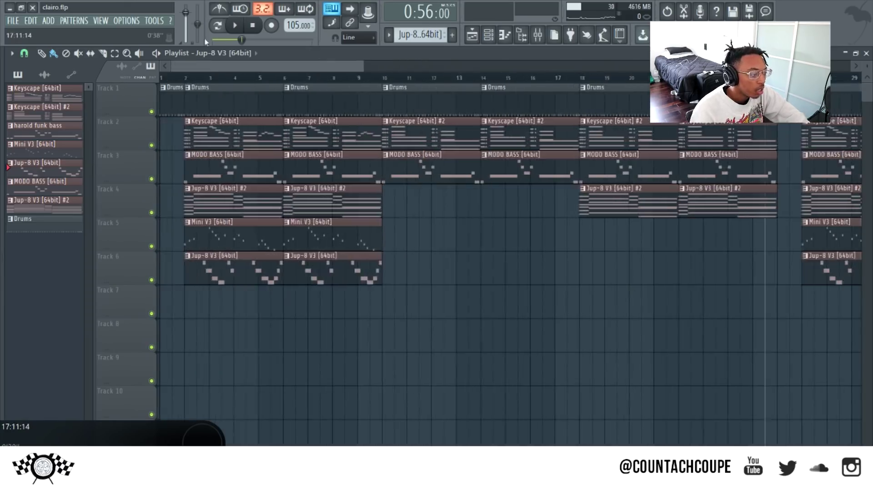
scroll(394, 71, "up", 5)
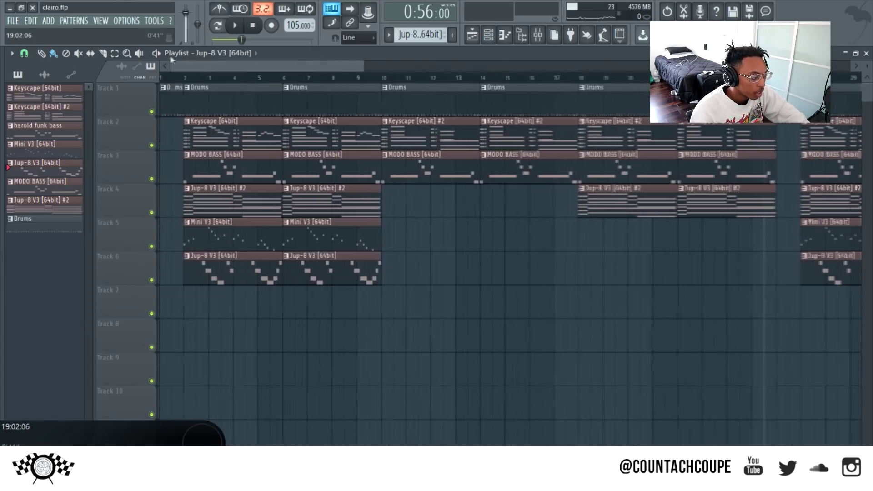
left_click(252, 26)
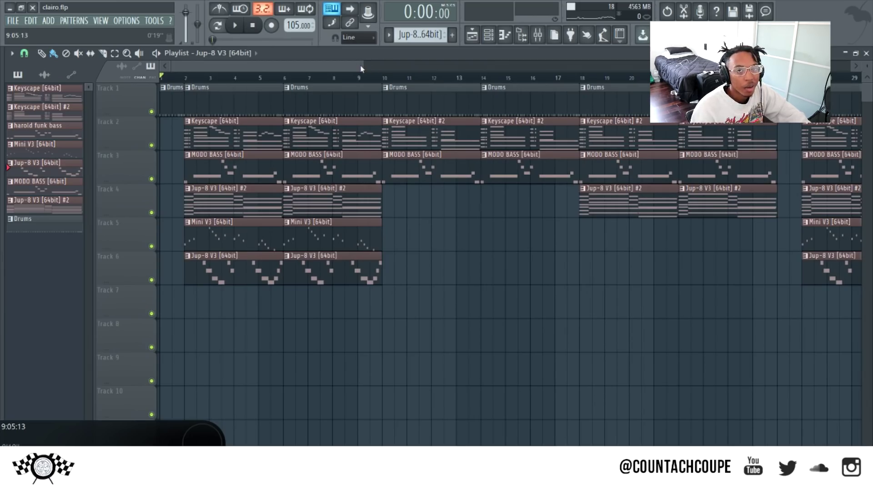
key("space")
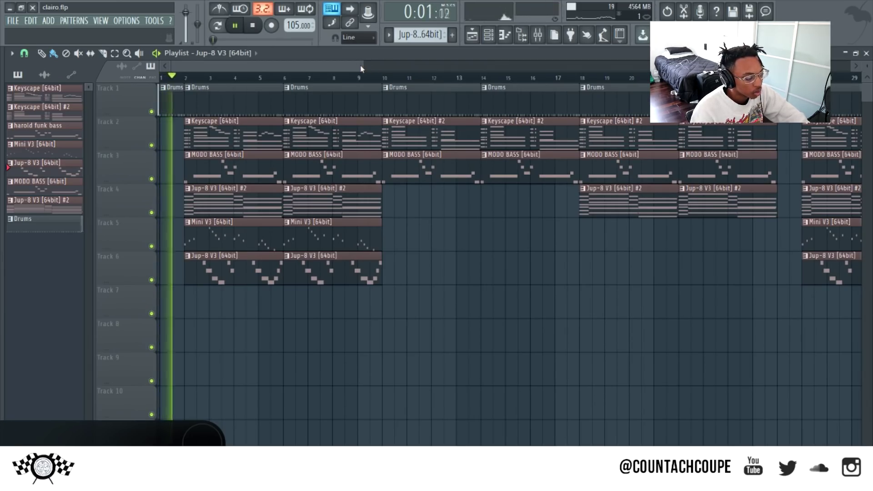
left_click(258, 28)
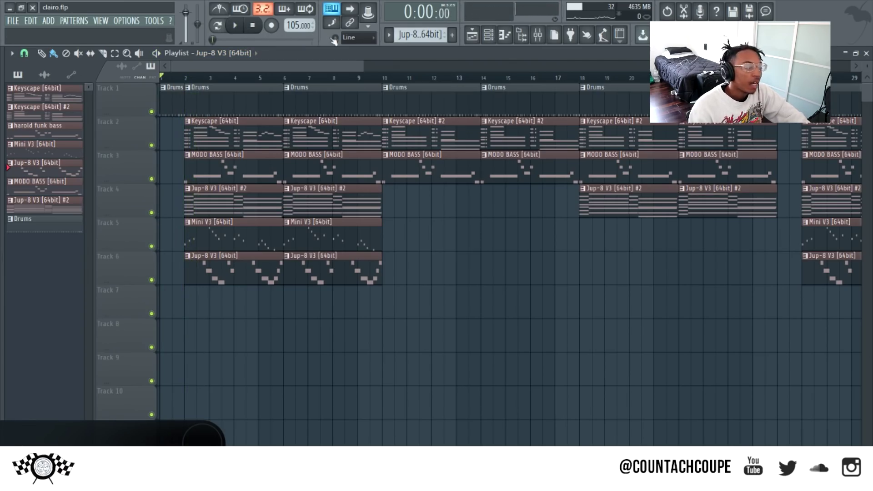
- Switch from the playlist to the channel rack and select the Drums pattern
left_click_drag(363, 67, 339, 66)
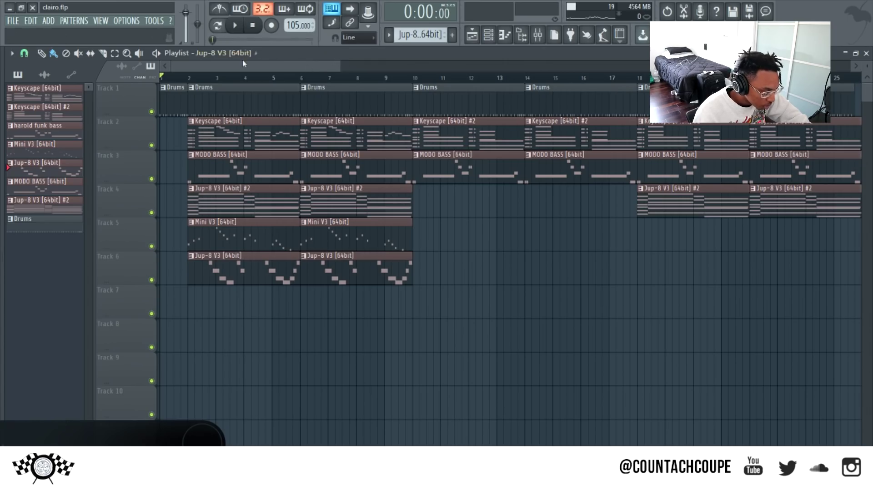
key("F5")
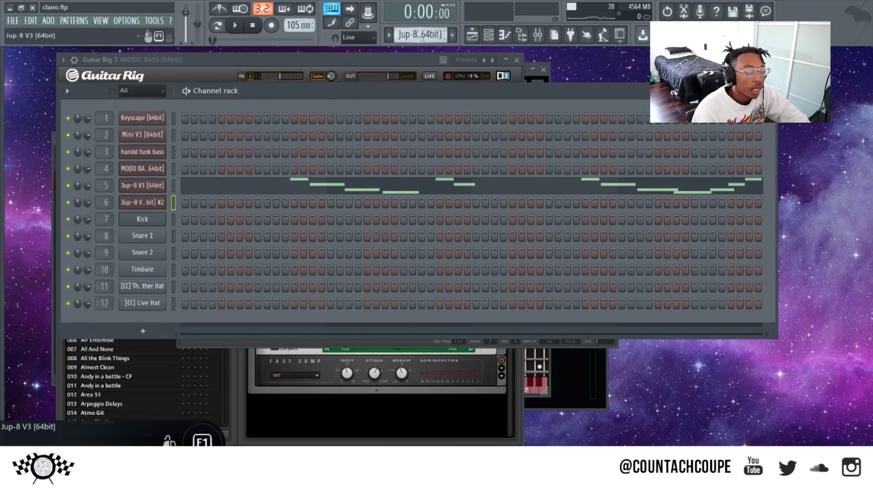
left_click(415, 34)
left_click(442, 104)
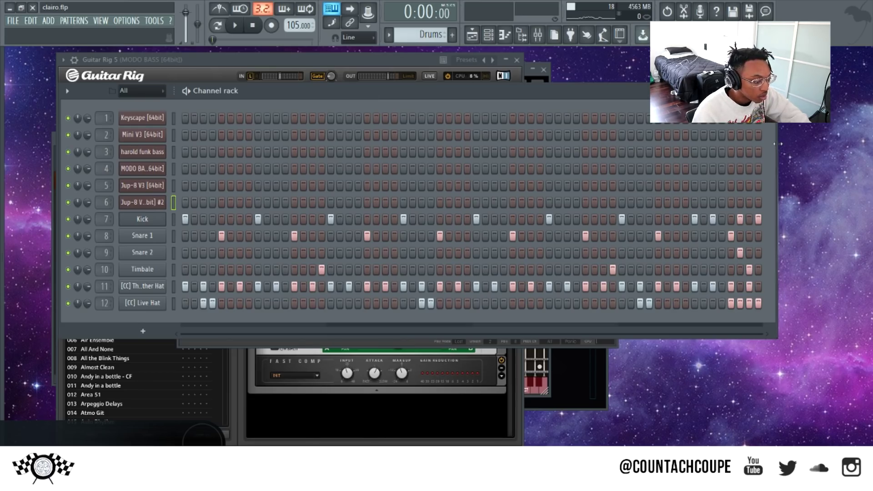
- Mute the Snare 2, Timbale and both hat channels, play the song briefly, and return to the playlist with playback stopped
left_click(173, 219)
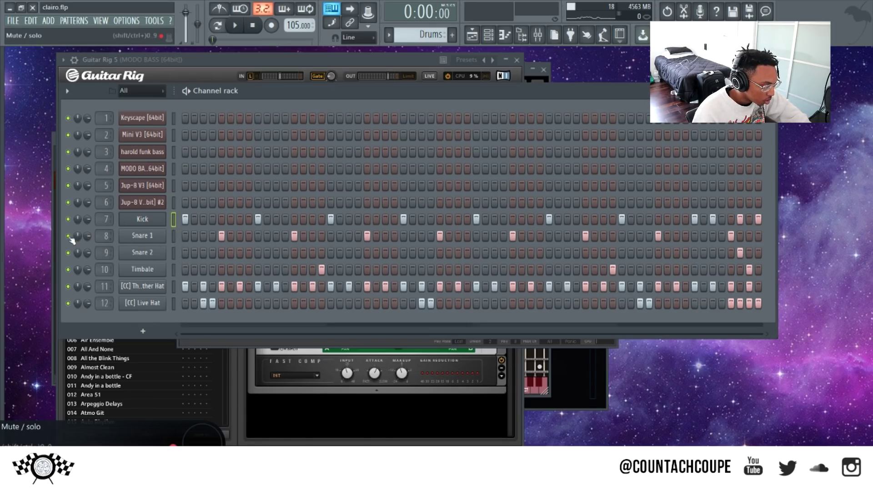
left_click_drag(69, 290, 69, 304)
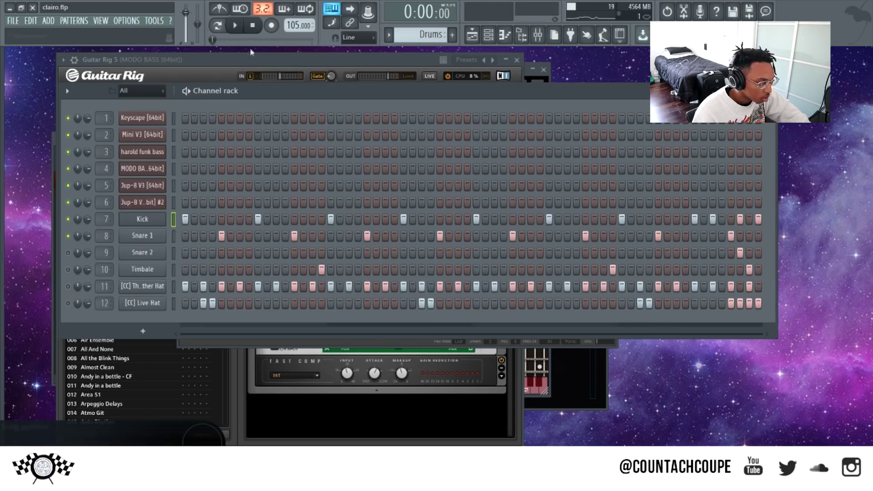
key("space")
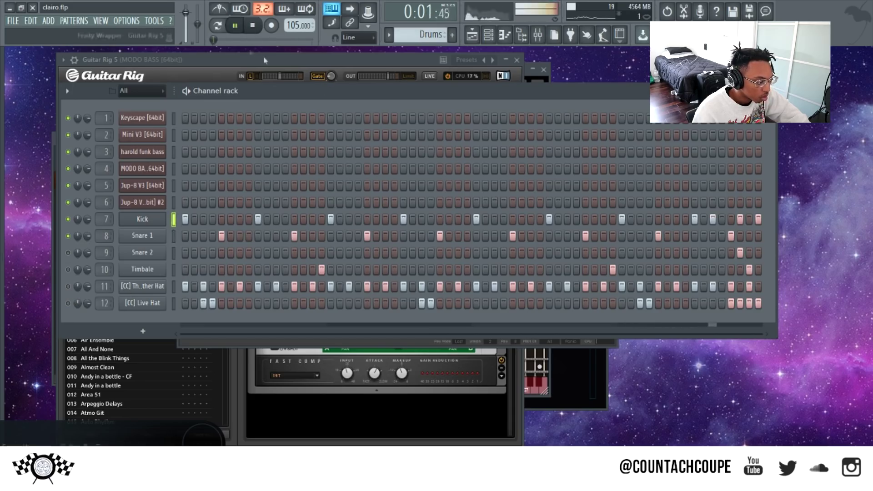
left_click(221, 26)
key("F5")
key("space")
- Solo the Drums track in the playlist, play it from bar 2, and watch the kick and snare pattern in the channel rack
left_click(194, 80)
left_click(188, 80)
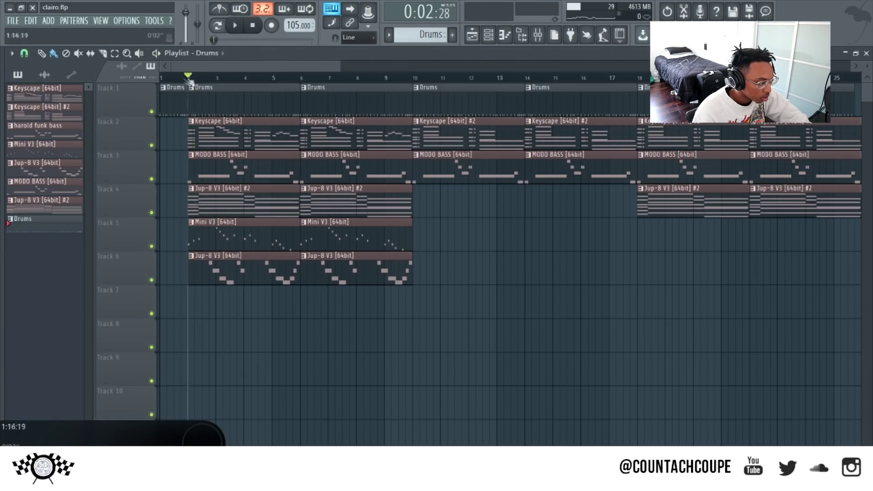
right_click(152, 112)
key("space")
key("F5")
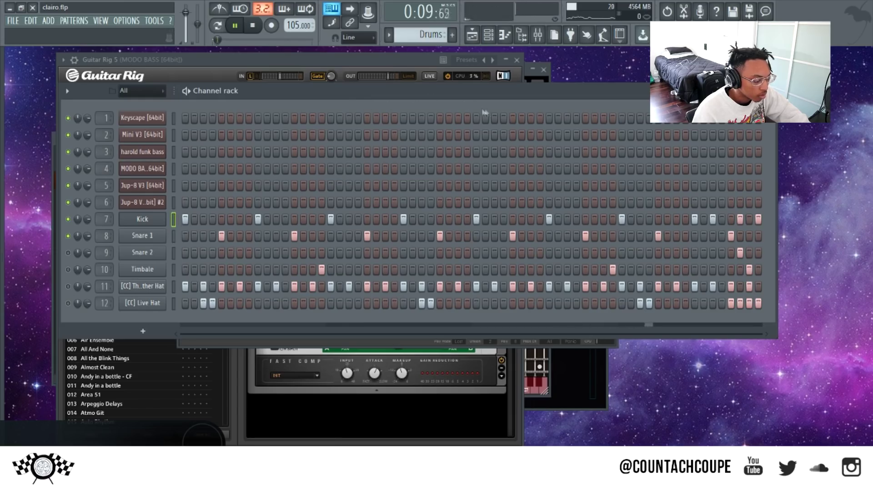
key("space")
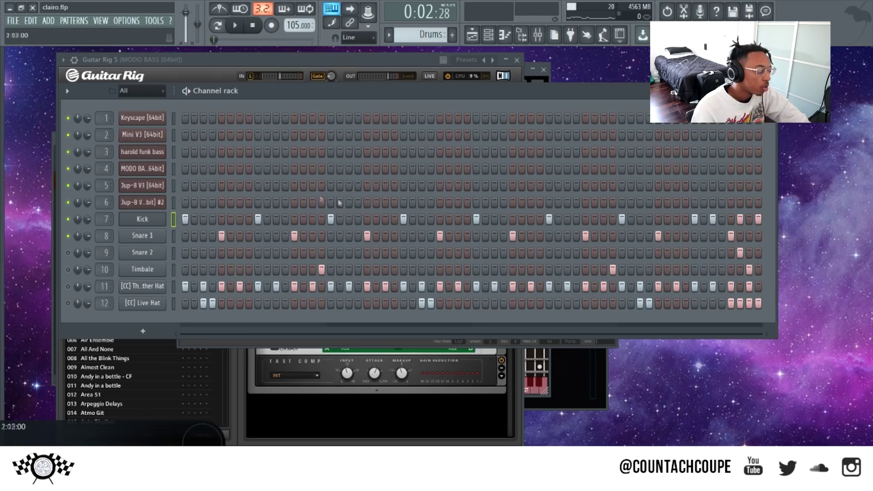
- In the playlist, move the playhead back and forth between bars 2 and 4 to point out that section of the Drums clip
key("F5")
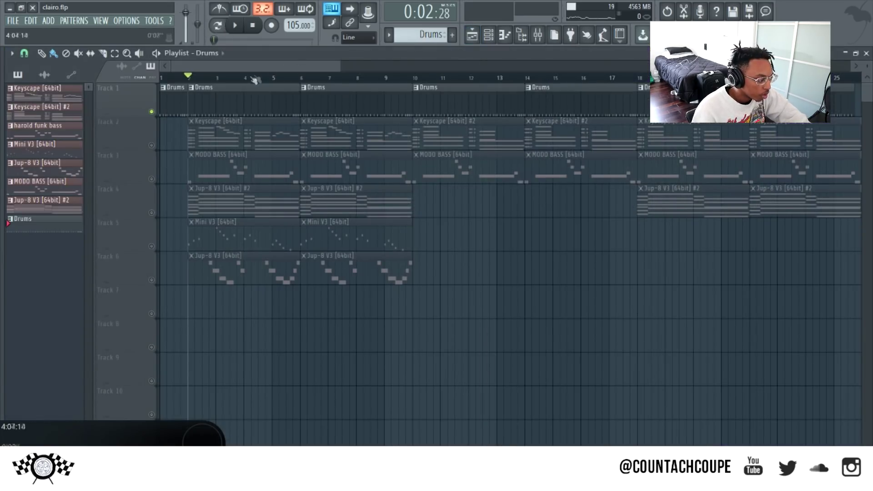
left_click(244, 77)
left_click(188, 78)
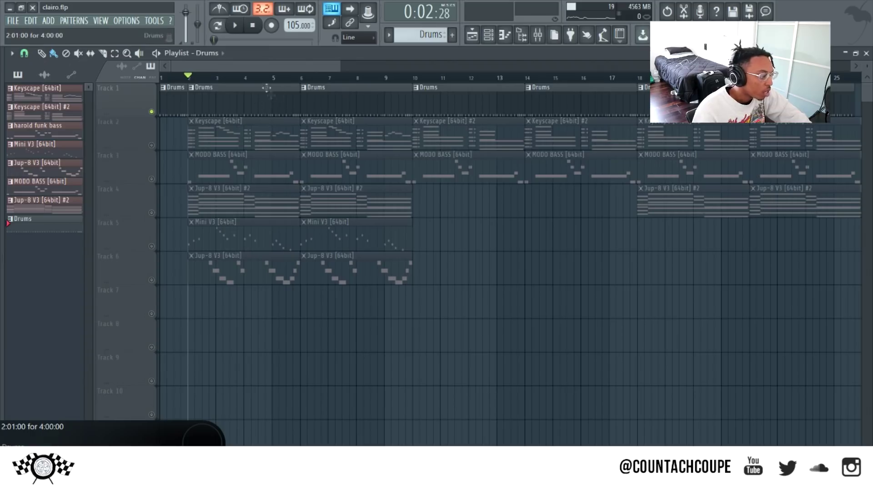
left_click(244, 77)
left_click(193, 78)
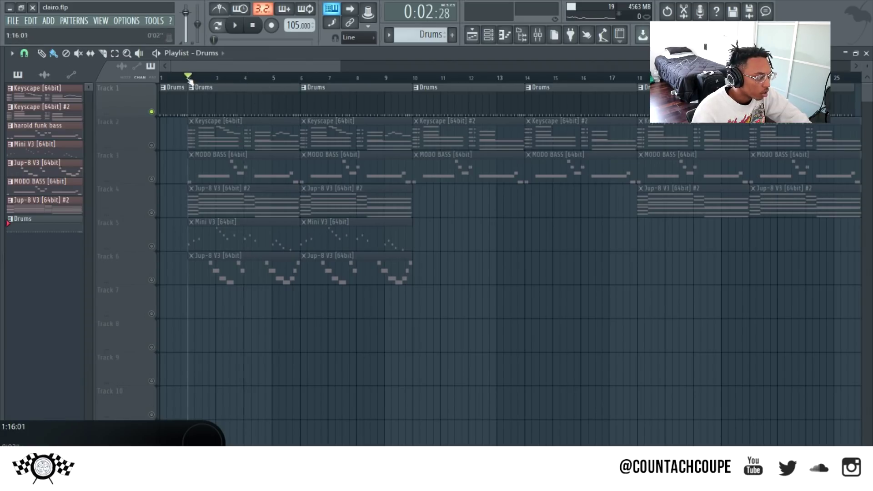
left_click(245, 78)
left_click(193, 77)
- Unmute the Snare 2 and Timbale channels, play the soloed Drums track from bar 5, and stop with the channel rack shown
key("F5")
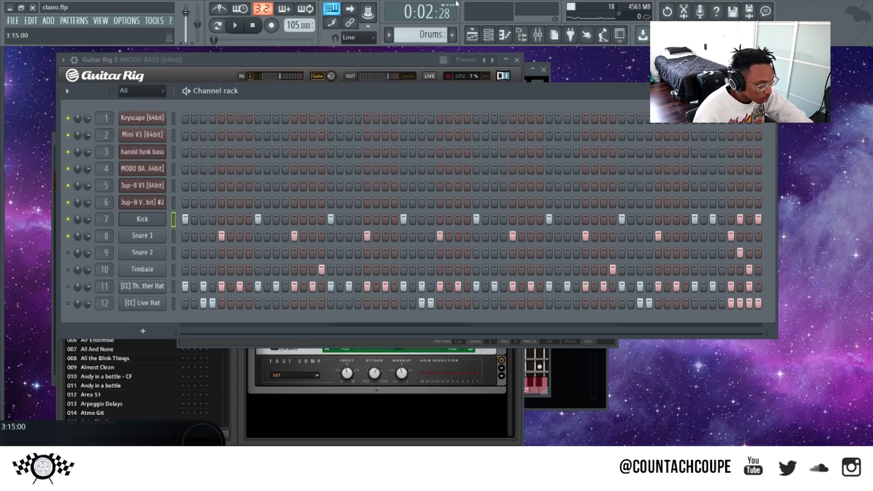
left_click(69, 269)
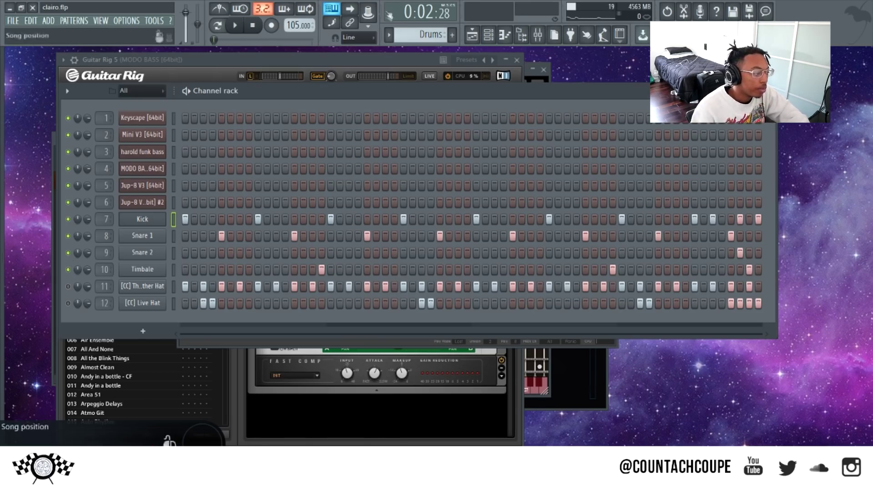
key("F5")
left_click(272, 77)
key("space")
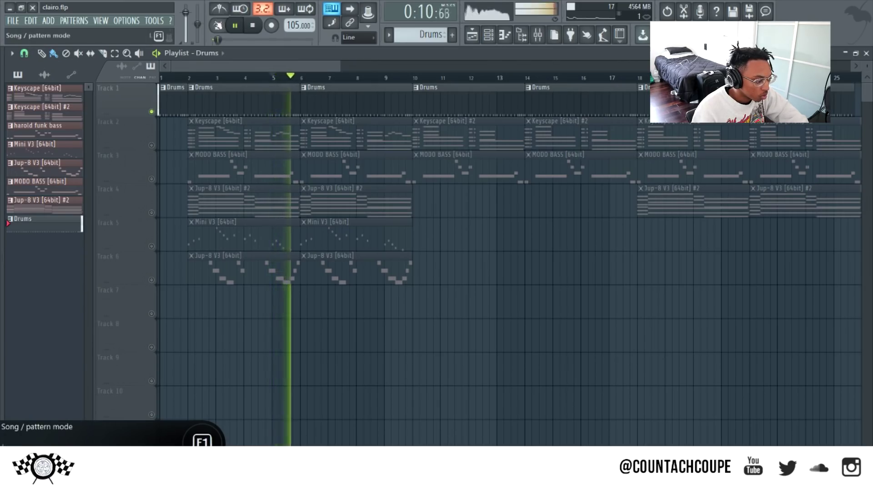
key("F5")
key("space")
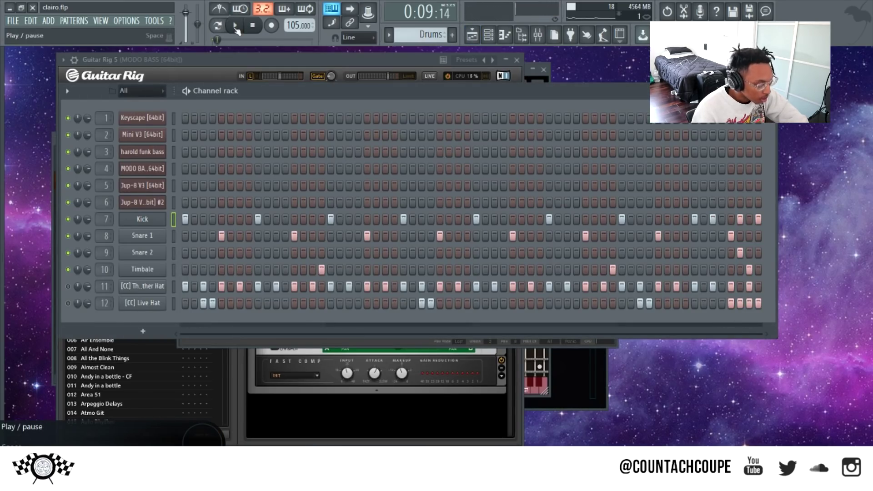
- Unmute the [CC] That Other Hat channel, check its fine time shift in the channel settings, and play the soloed drums from bar 5
left_click(67, 286)
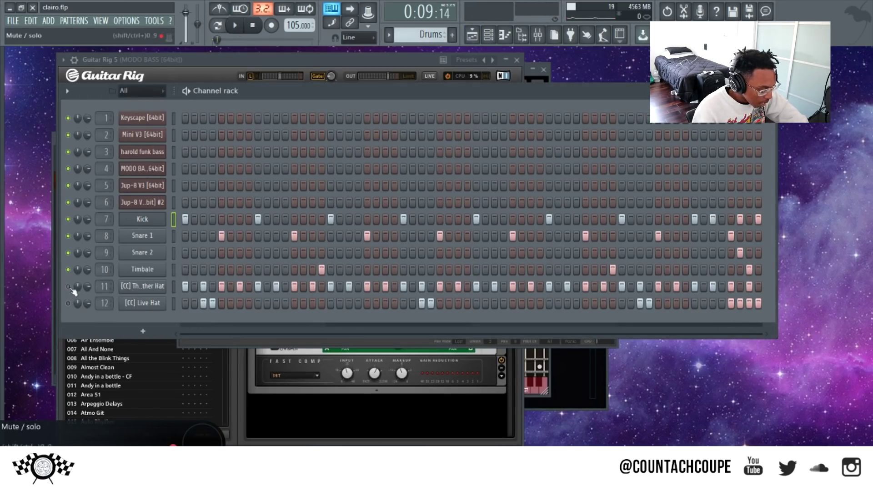
left_click(160, 277)
left_click(174, 272)
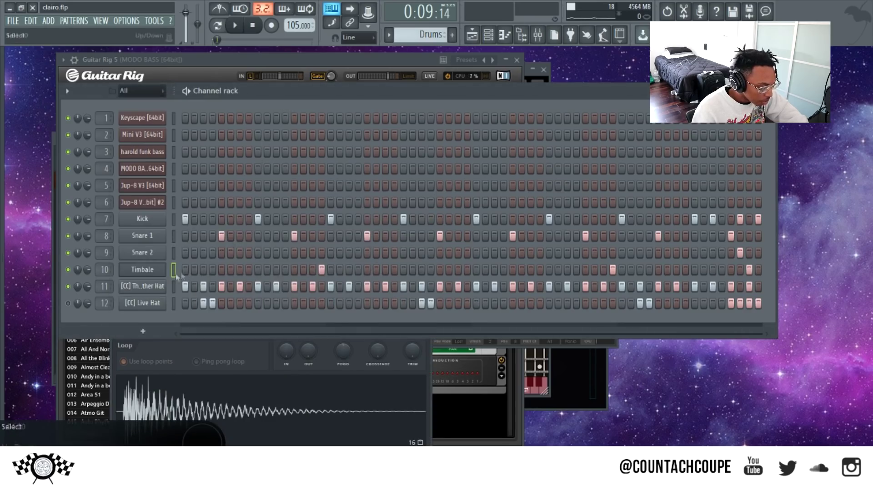
left_click(160, 287)
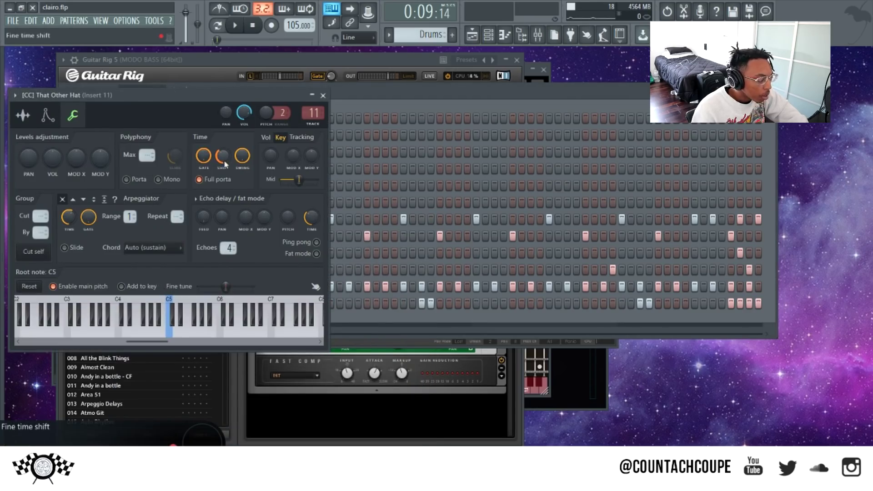
left_click(173, 287)
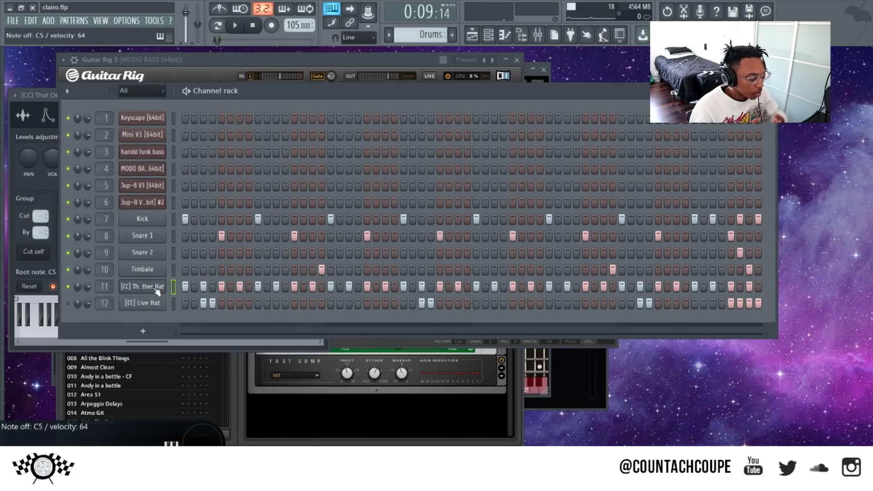
key("space")
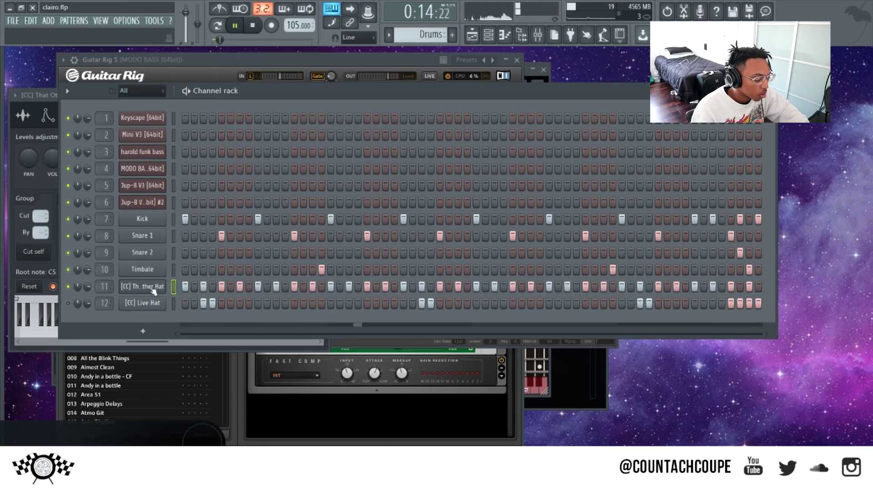
key("space")
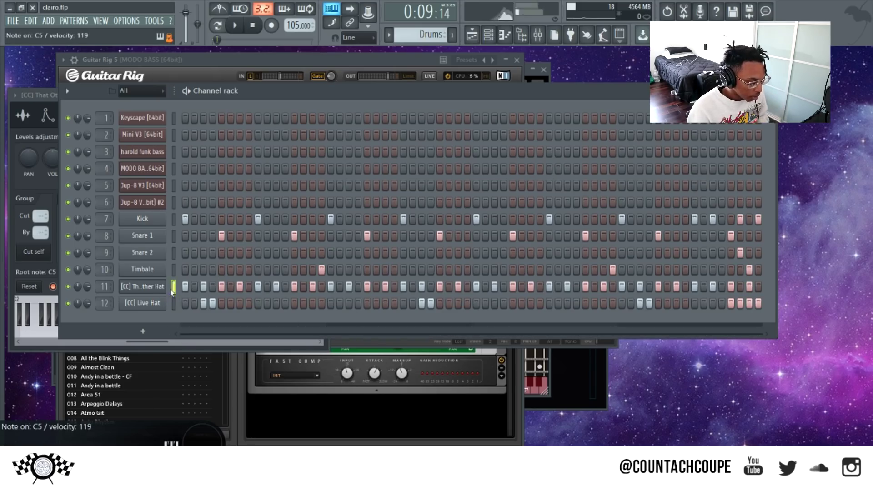
- With the [CC] Live Hat channel also unmuted, select it, play the full drum pattern from bar 5, and stop
left_click(173, 303)
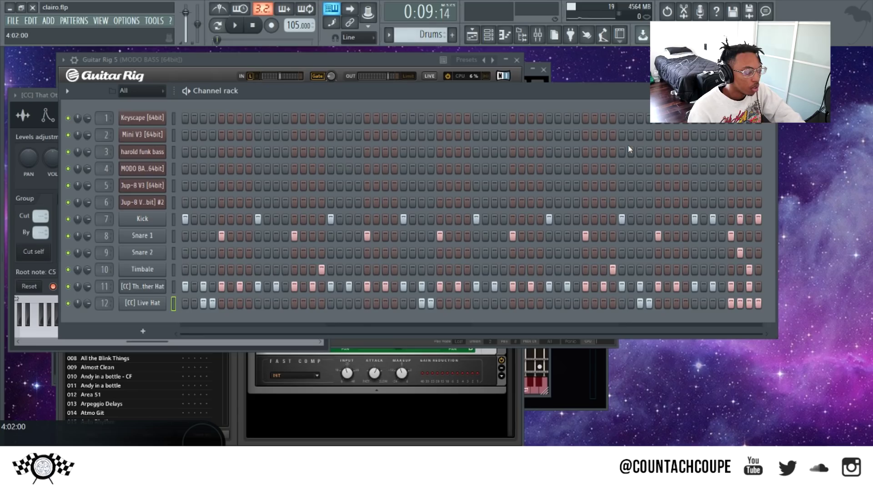
key("space")
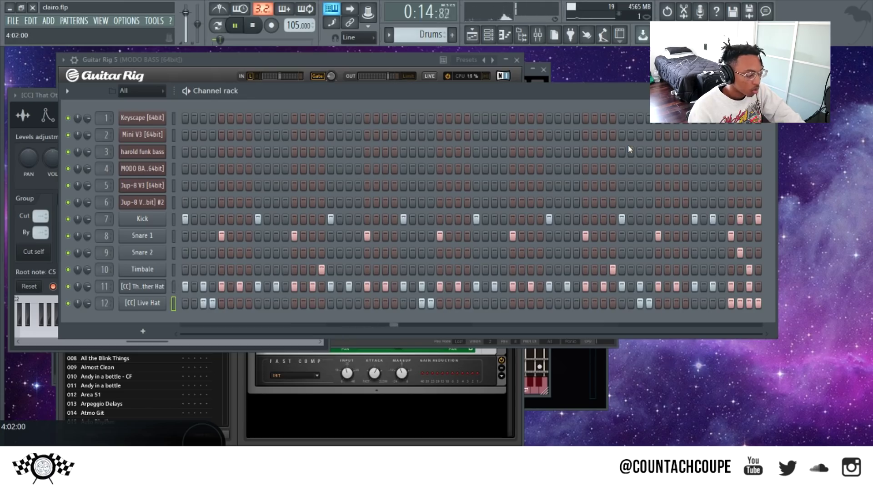
key("space")
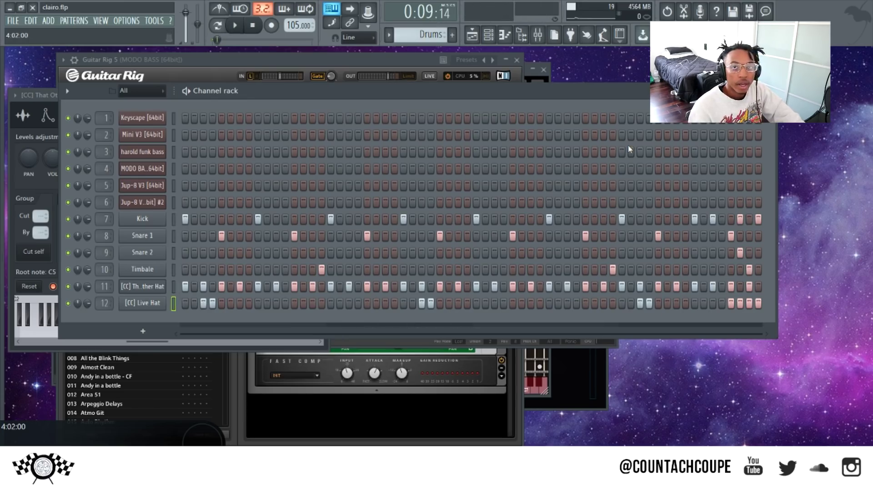
- Return to the playlist, show the whole arrangement, and clear the track solo so all tracks are enabled
key("F5")
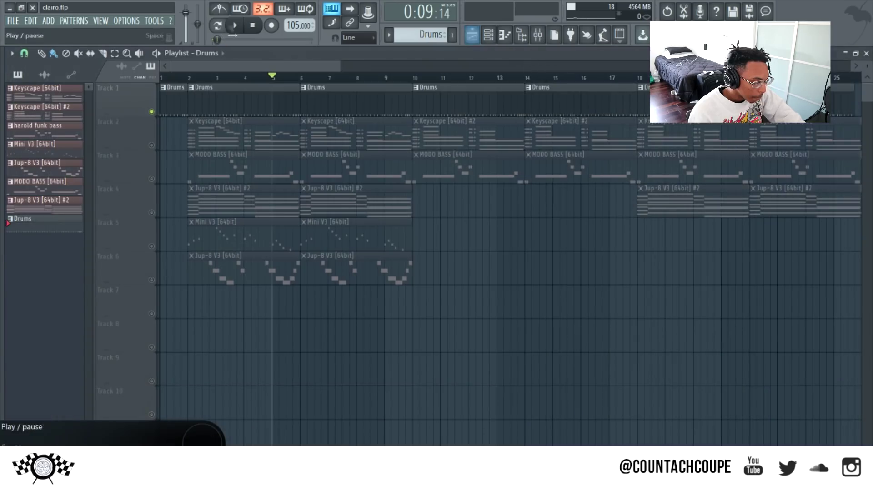
scroll(230, 178, "down", 6)
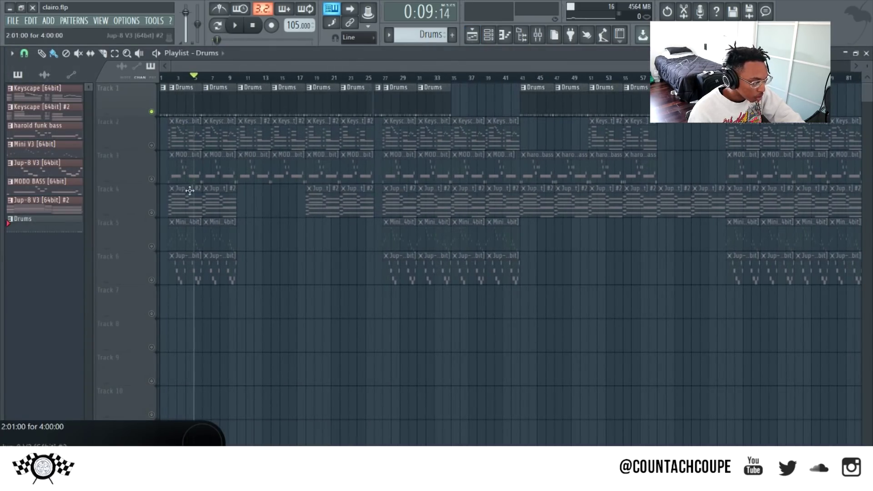
right_click(152, 179)
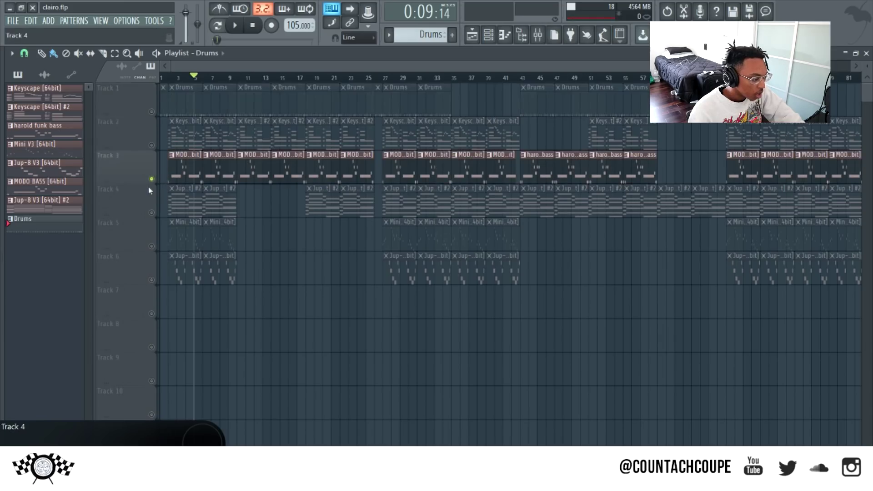
right_click(152, 179)
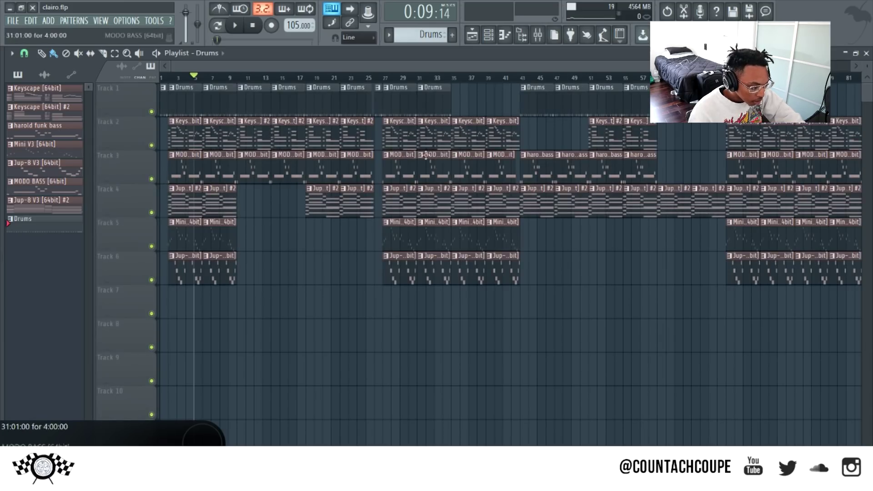
- Play the song from bar 42 into the section with the harold funk bass clips, and stop
left_click(518, 80)
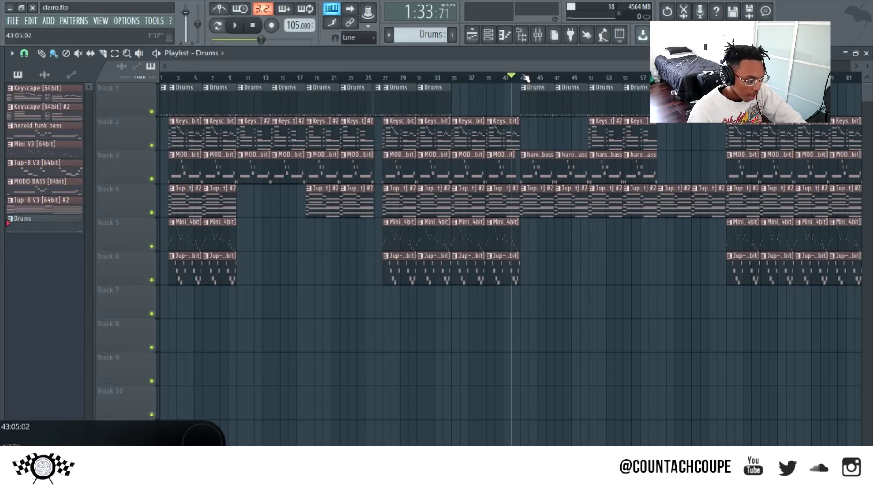
key("space")
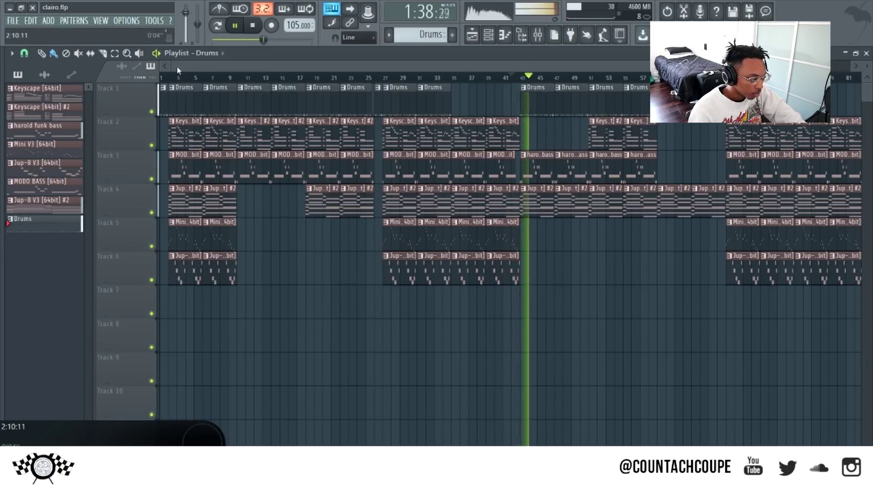
left_click_drag(177, 67, 300, 64)
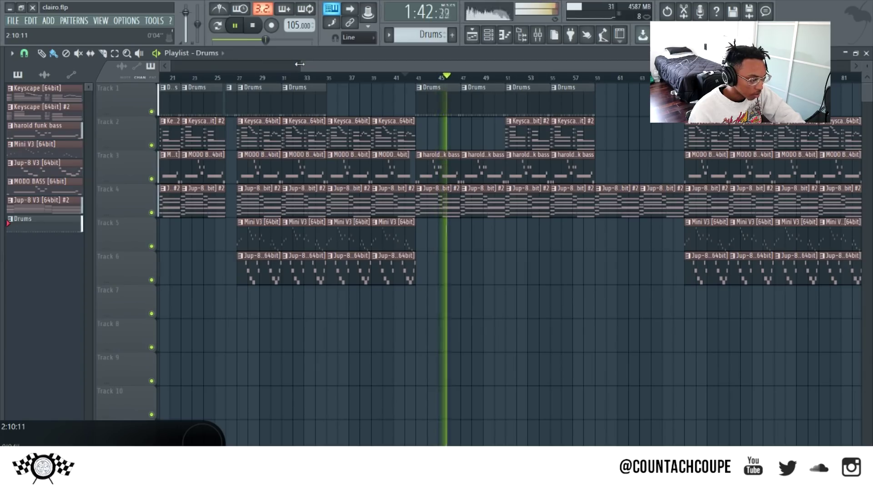
key("space")
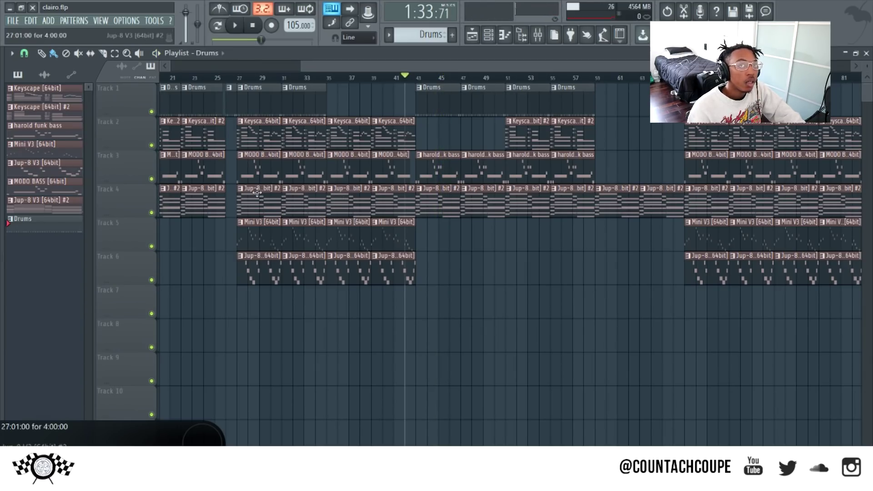
- Play the song from bar 51, where the Keyscape #2 clips re-enter, then stop and return the playhead to the song start
left_click_drag(301, 67, 155, 78)
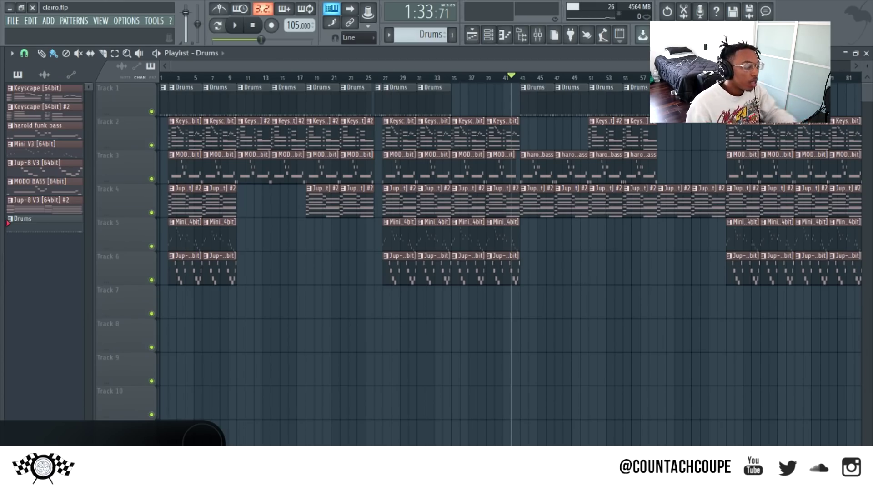
left_click(523, 78)
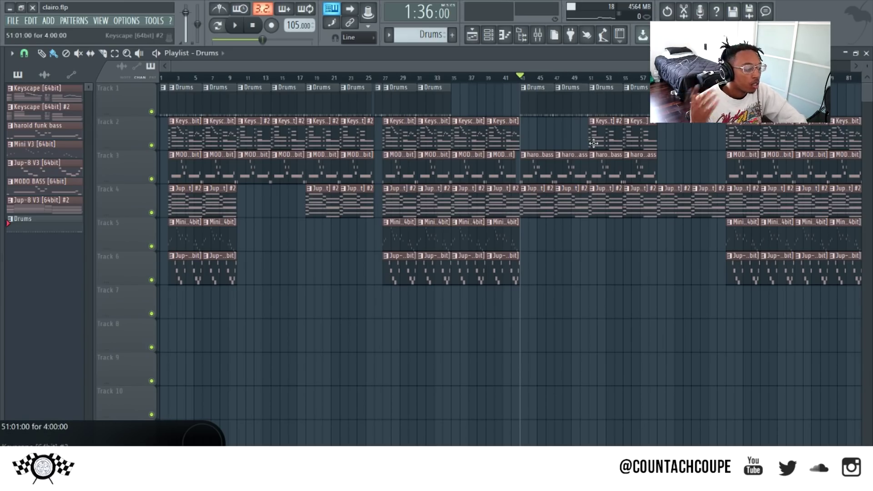
left_click(588, 79)
key("space")
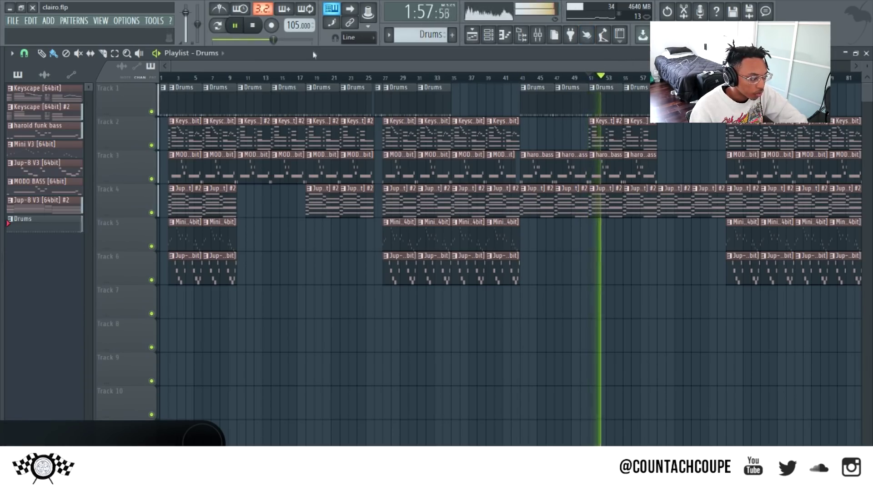
left_click_drag(317, 69, 366, 68)
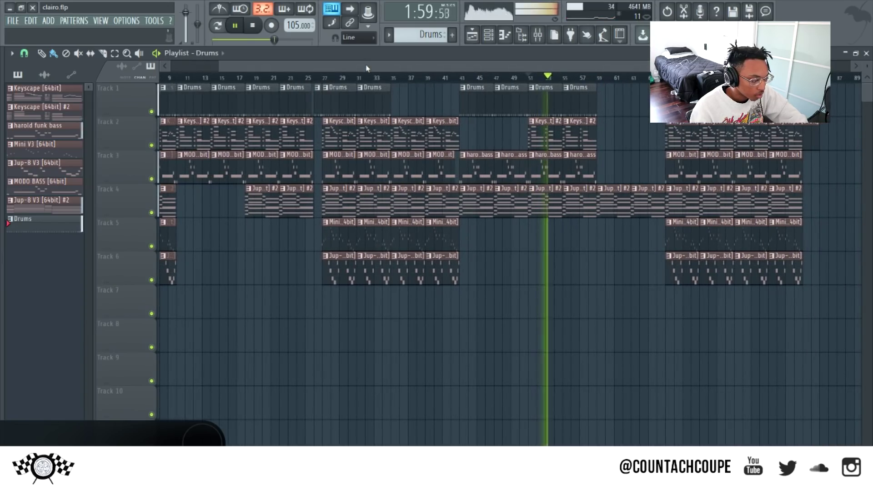
key("space")
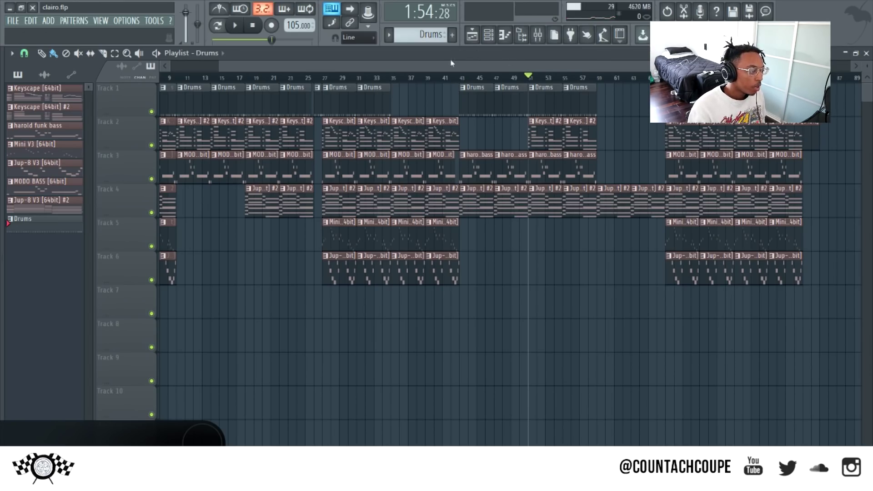
left_click_drag(275, 69, 222, 65)
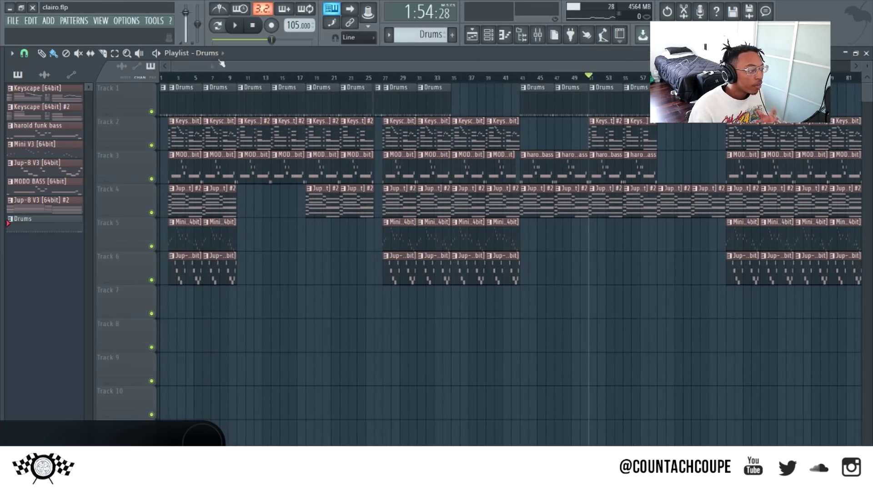
left_click(260, 28)
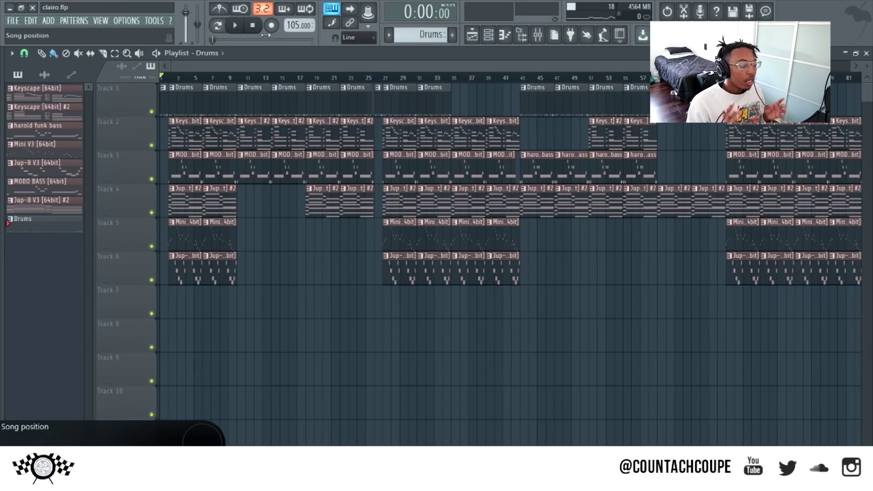